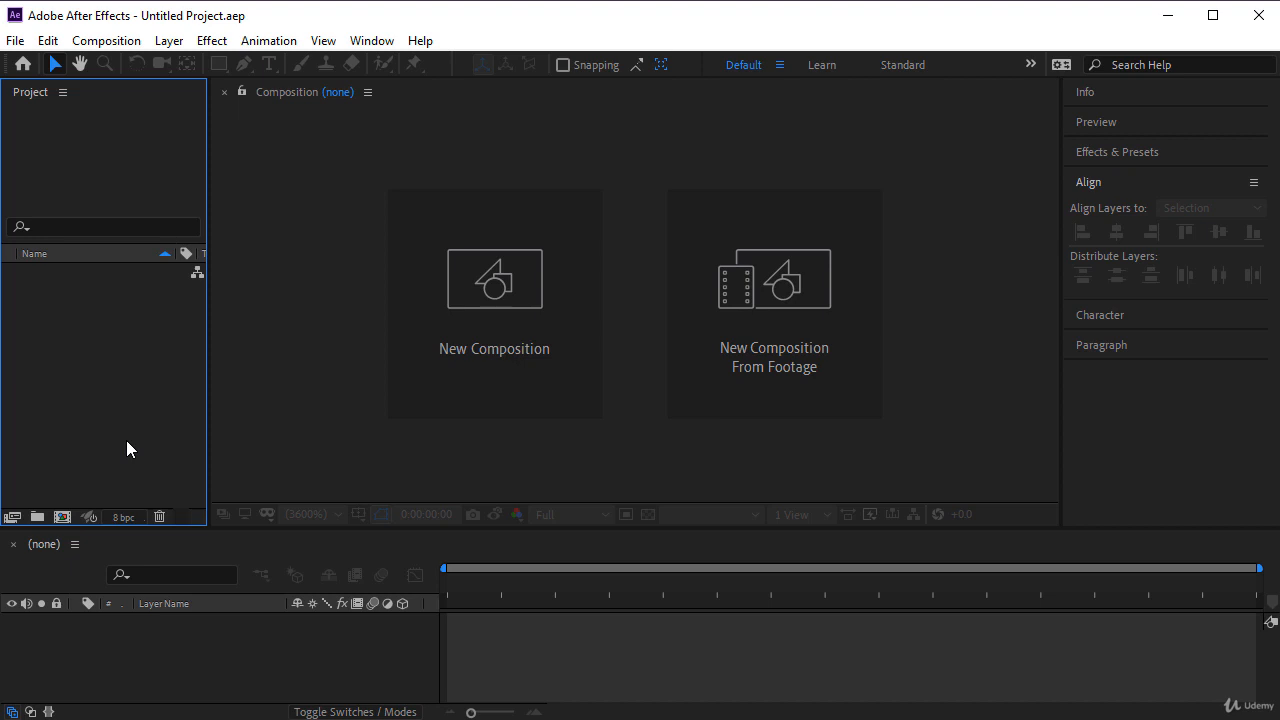
# - Choose the Illustrator file 02-Scene For AE from the Project Files folder for import into the project
pyautogui.rightClick(104, 386)
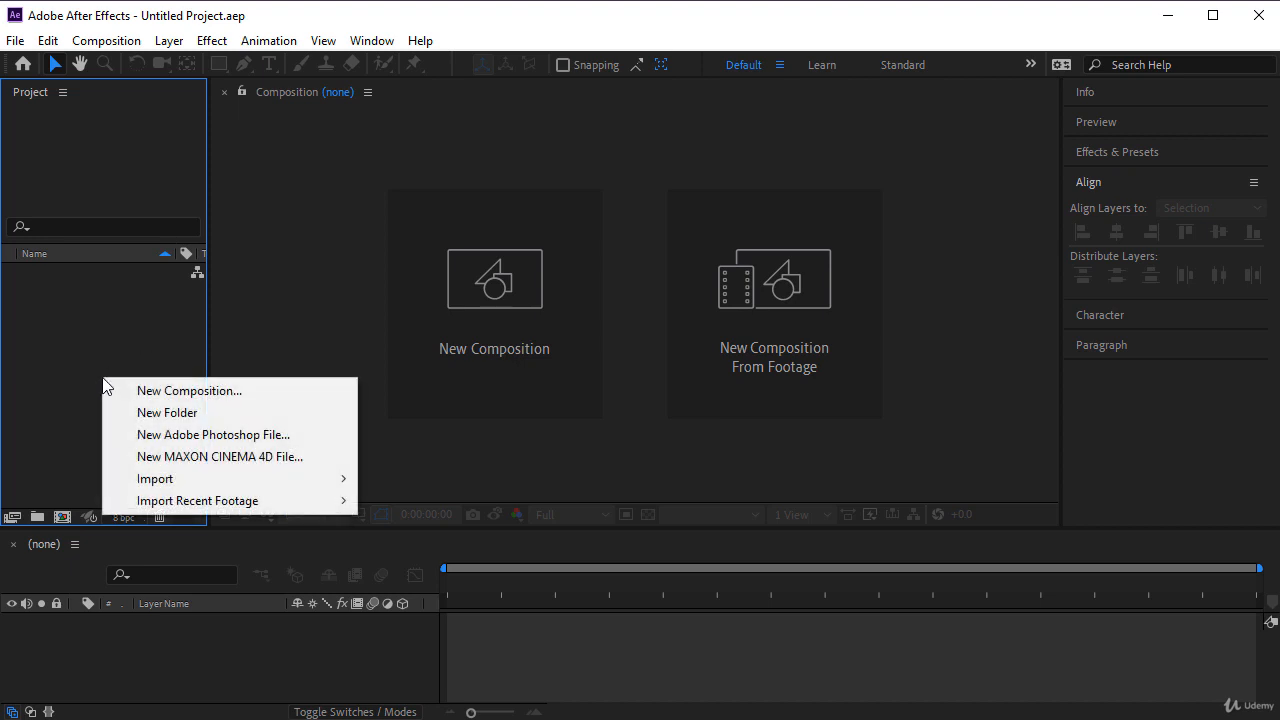
pyautogui.moveTo(176, 479)
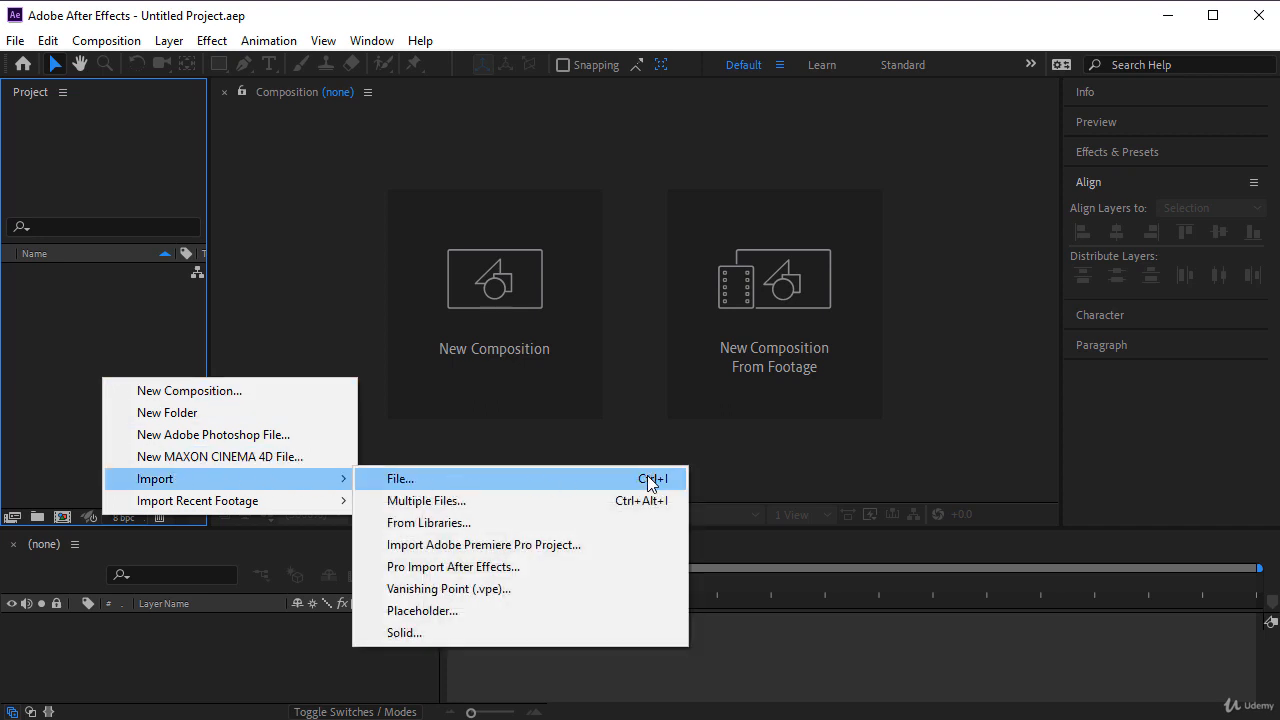
pyautogui.click(450, 478)
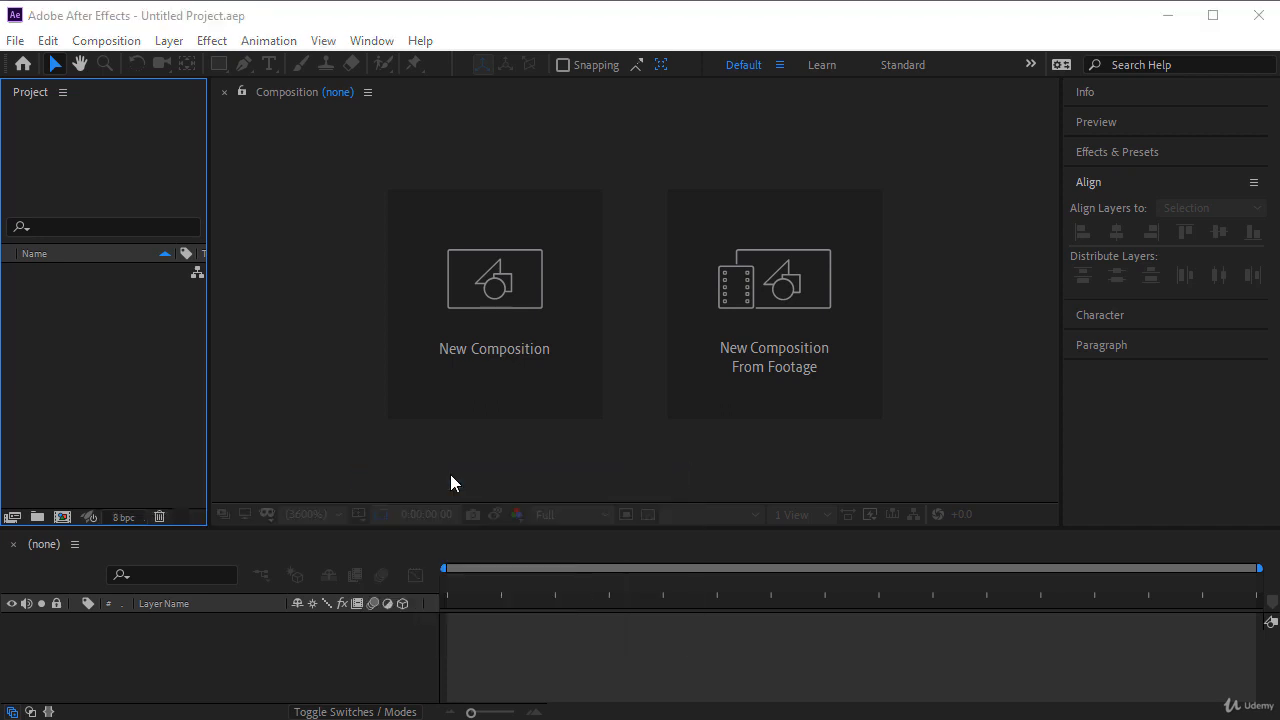
pyautogui.click(495, 275)
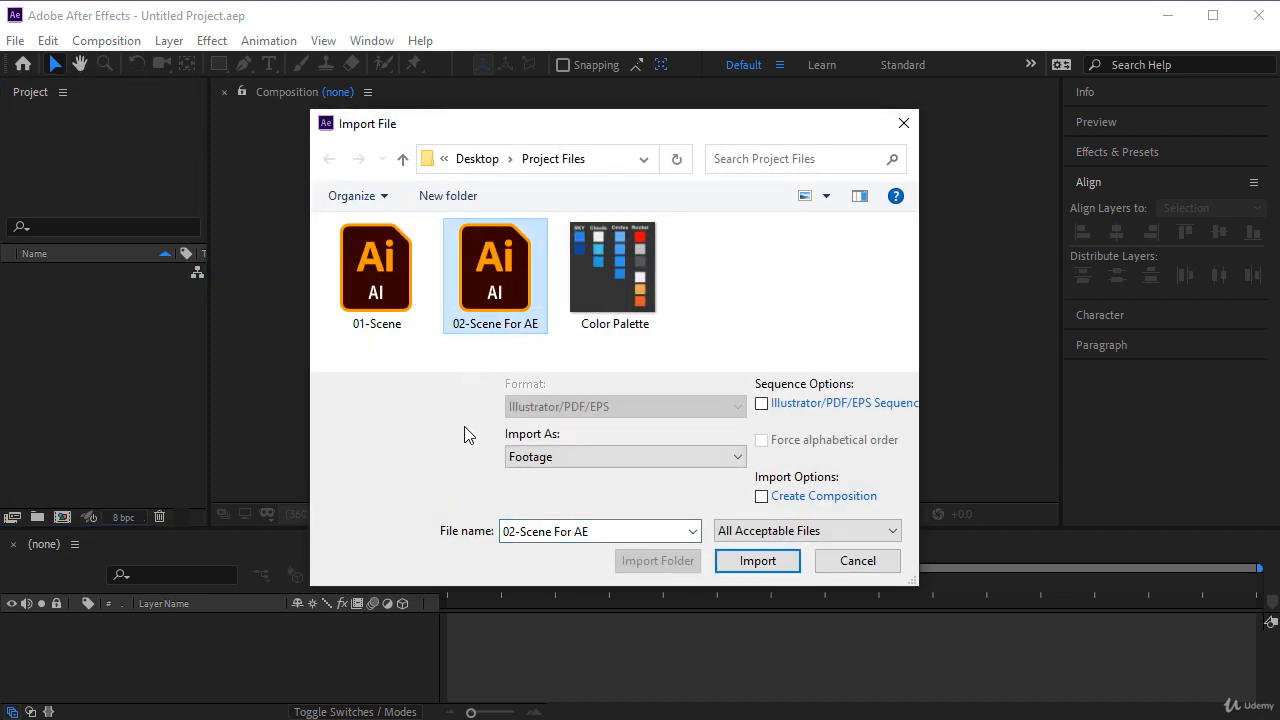
pyautogui.click(757, 561)
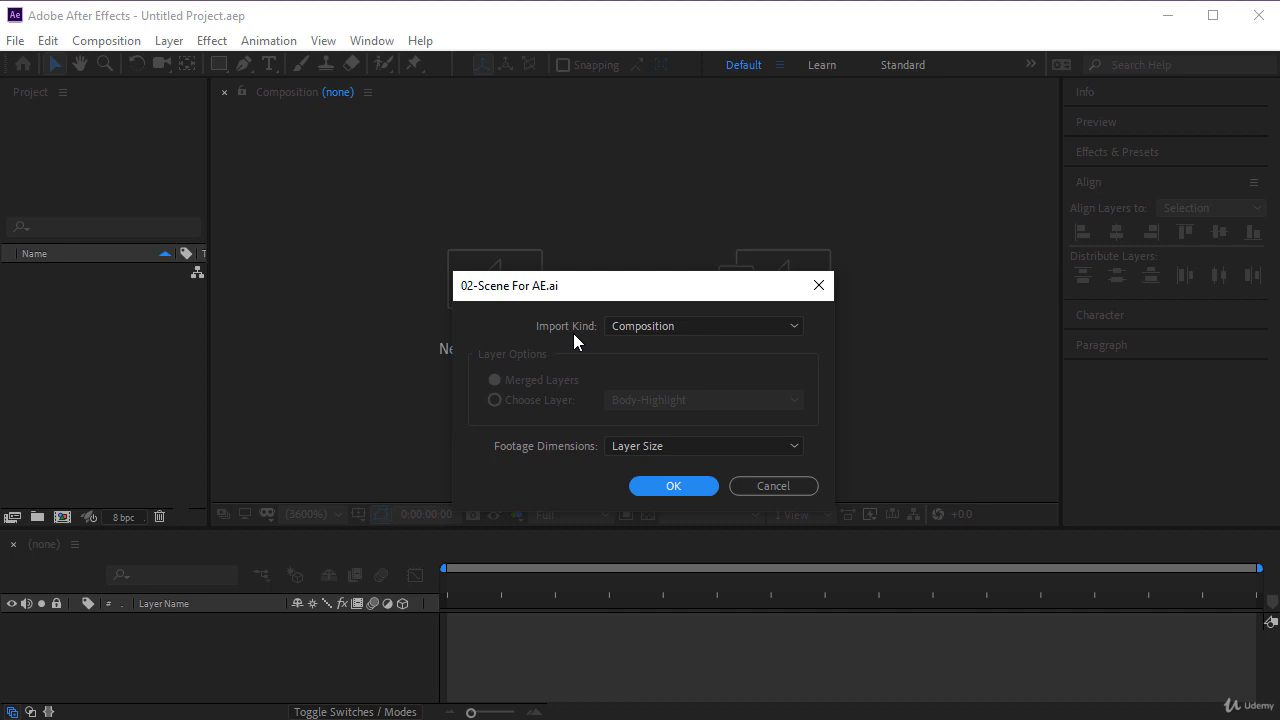
# - Import the file with import kind Composition and footage dimensions set to Layer Size
pyautogui.click(732, 331)
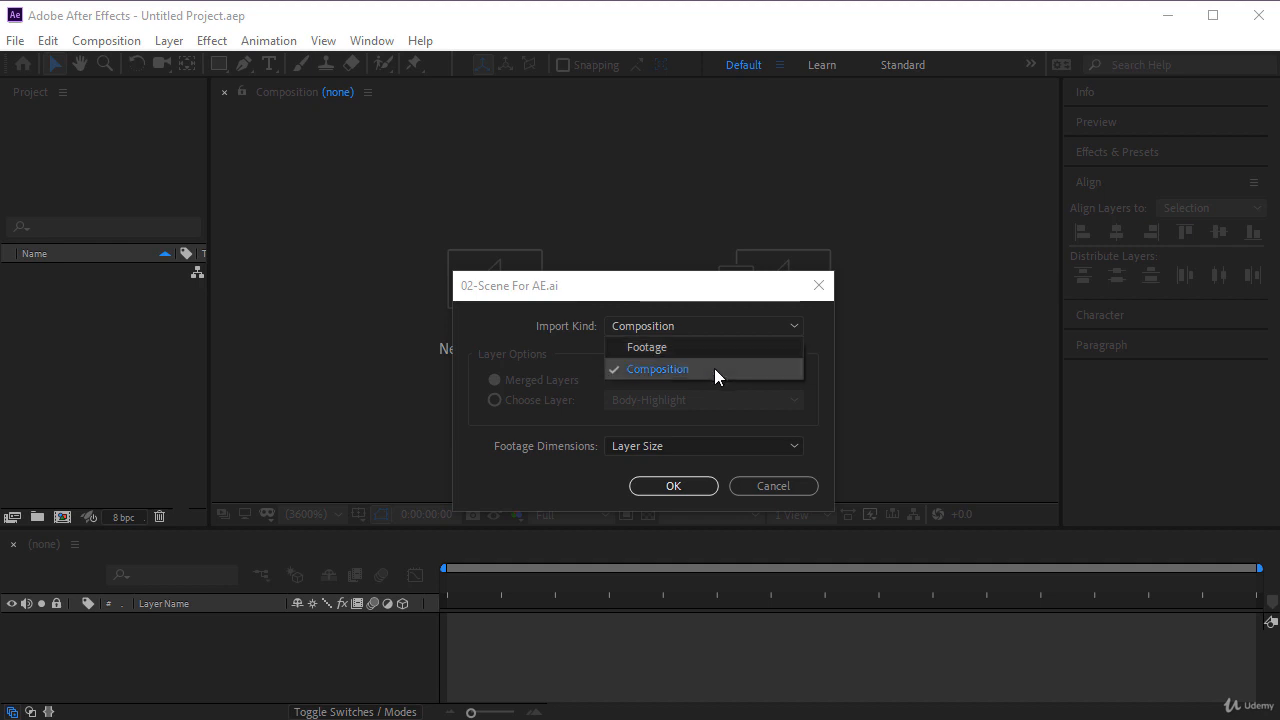
pyautogui.click(715, 369)
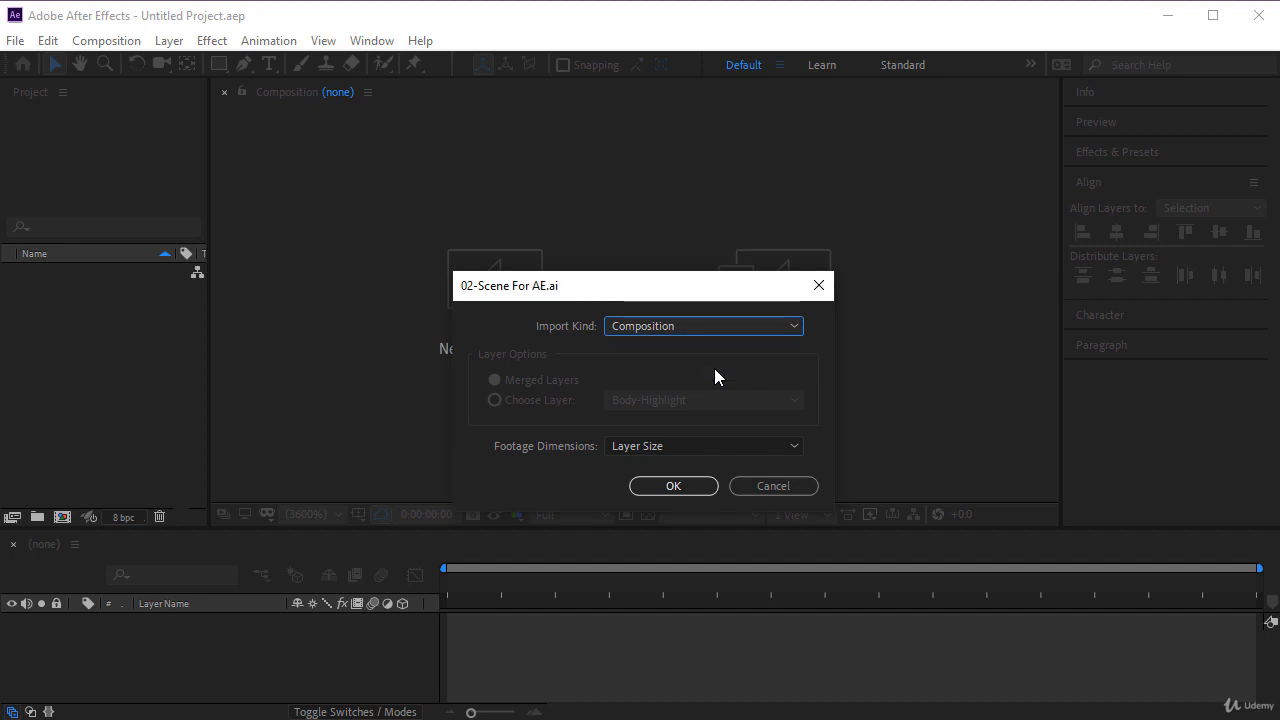
pyautogui.click(702, 448)
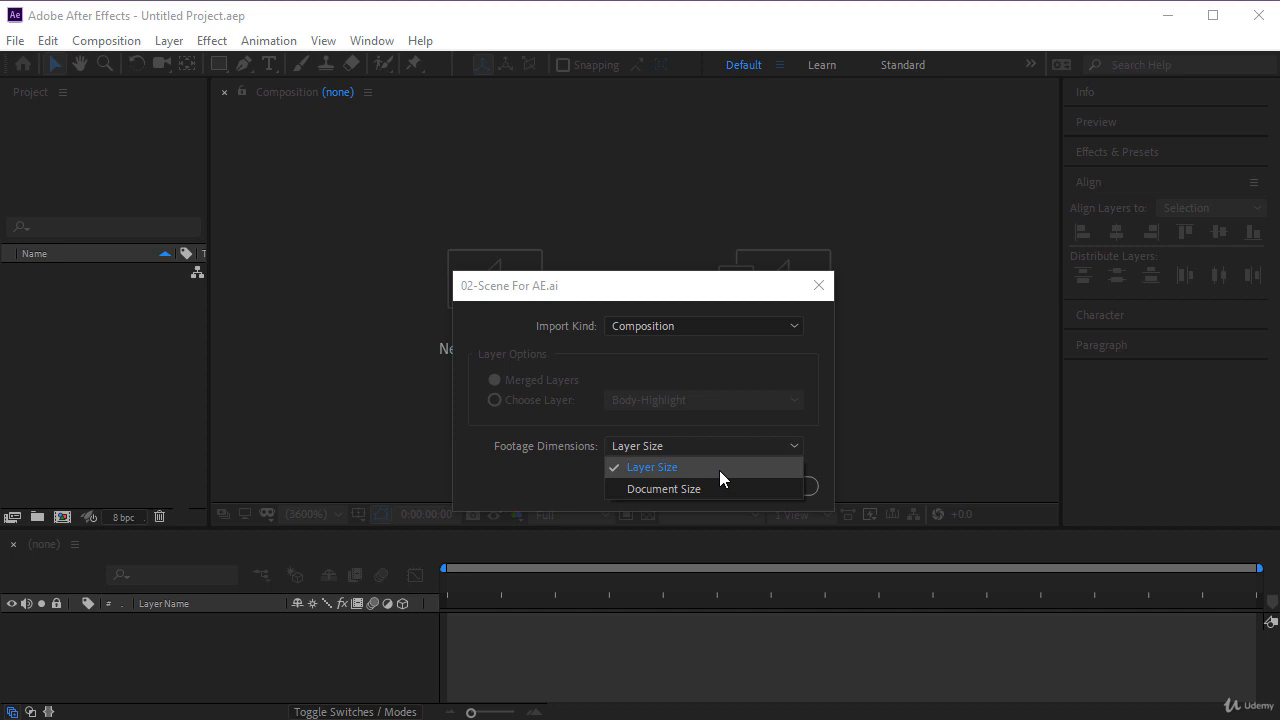
pyautogui.click(719, 468)
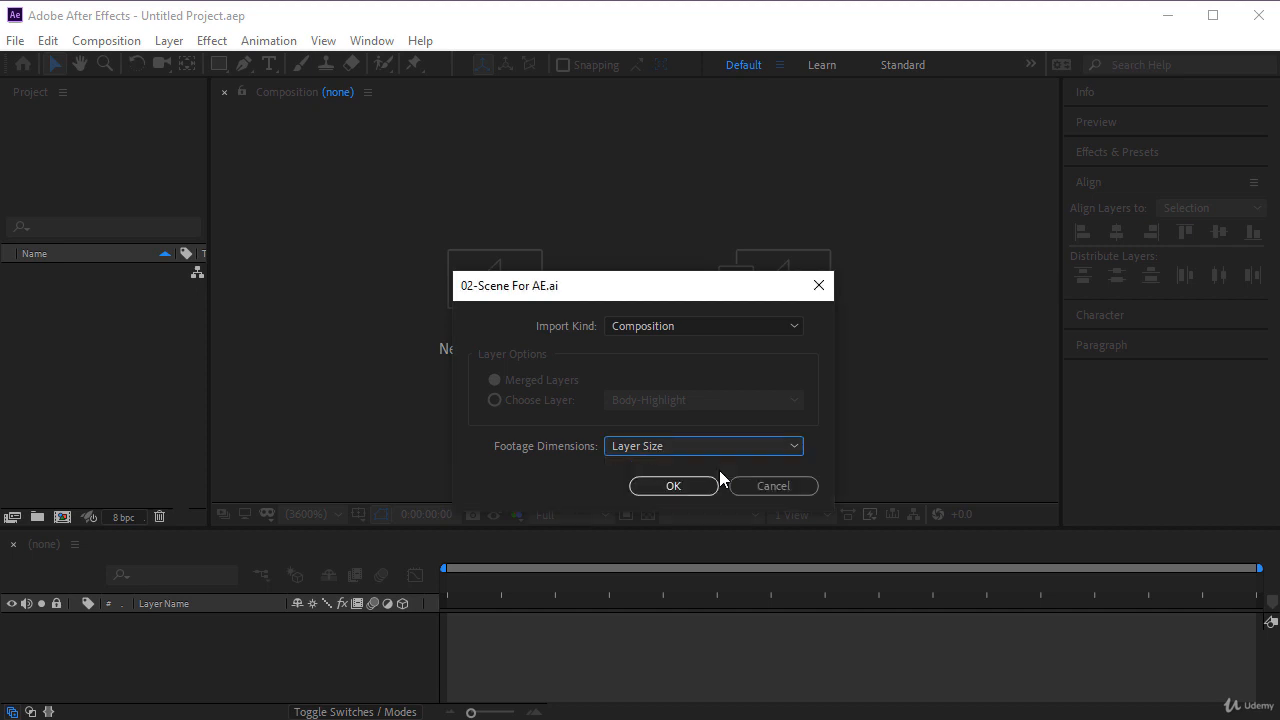
pyautogui.click(666, 492)
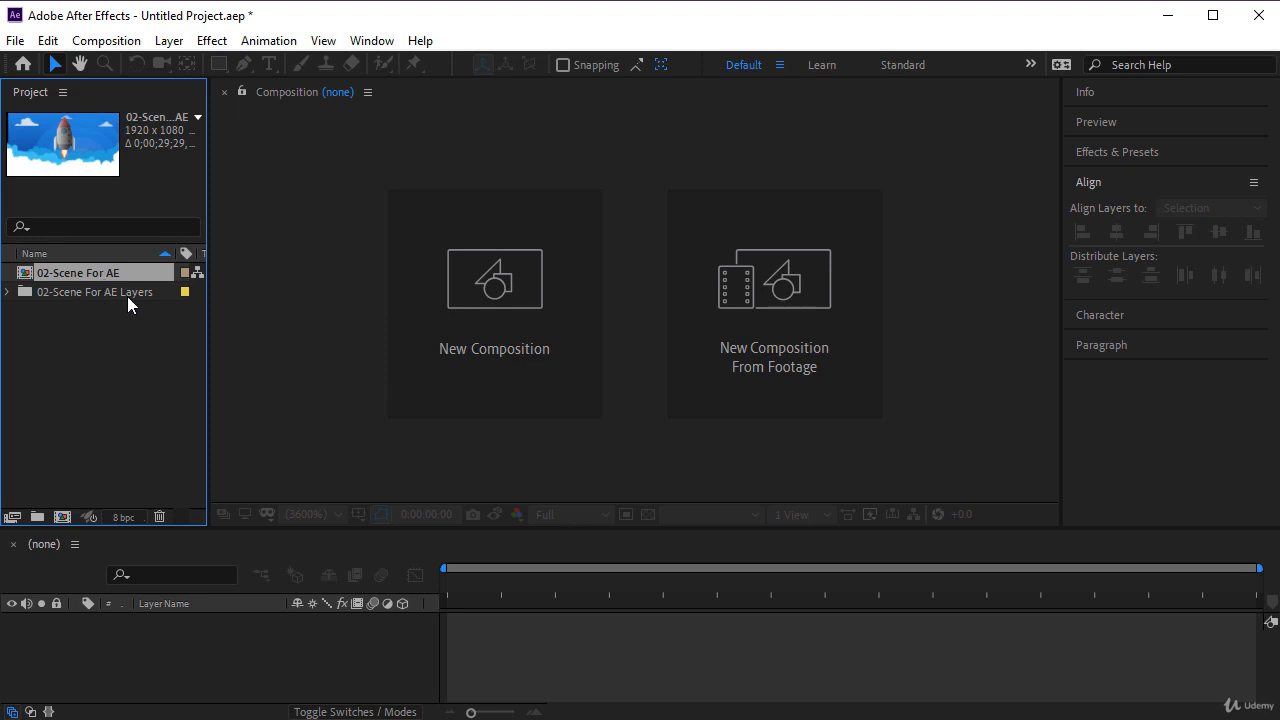
# - Expand the 02-Scene For AE Layers folder and widen the project list and its Name column to show the full layer file names
pyautogui.click(7, 292)
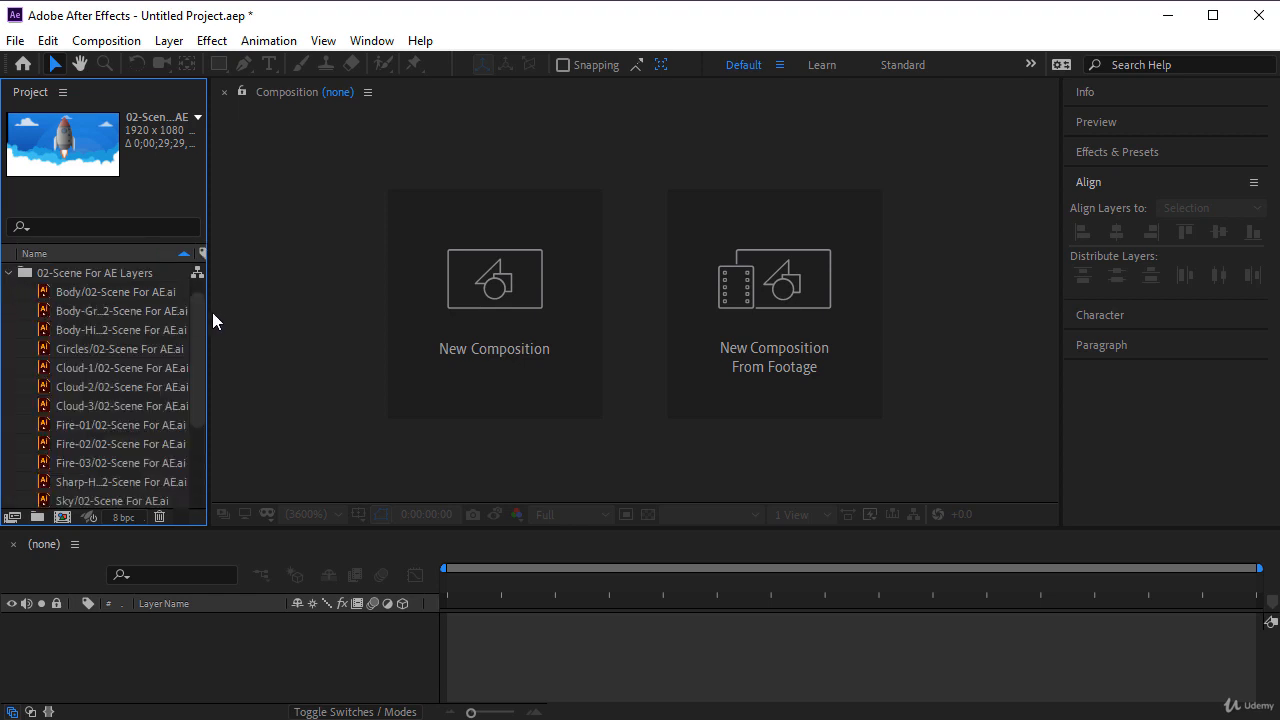
pyautogui.moveTo(208, 320); pyautogui.dragTo(287, 317)
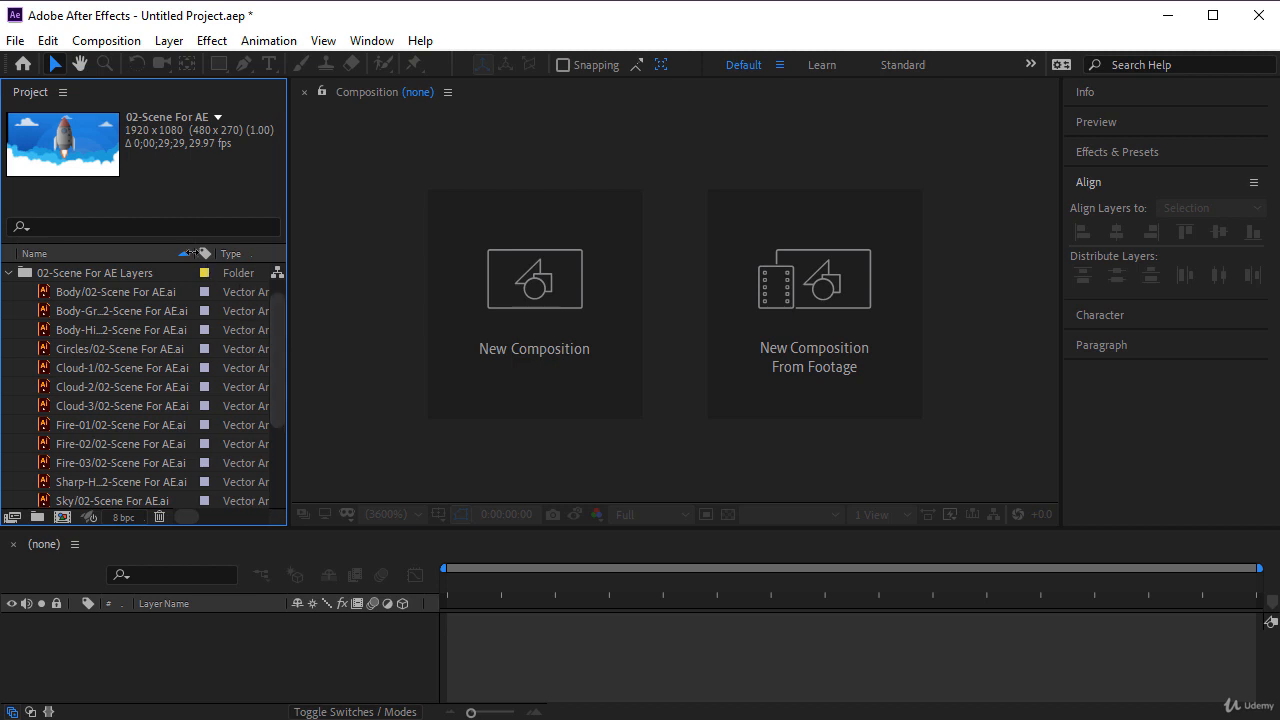
pyautogui.moveTo(192, 253); pyautogui.dragTo(247, 253)
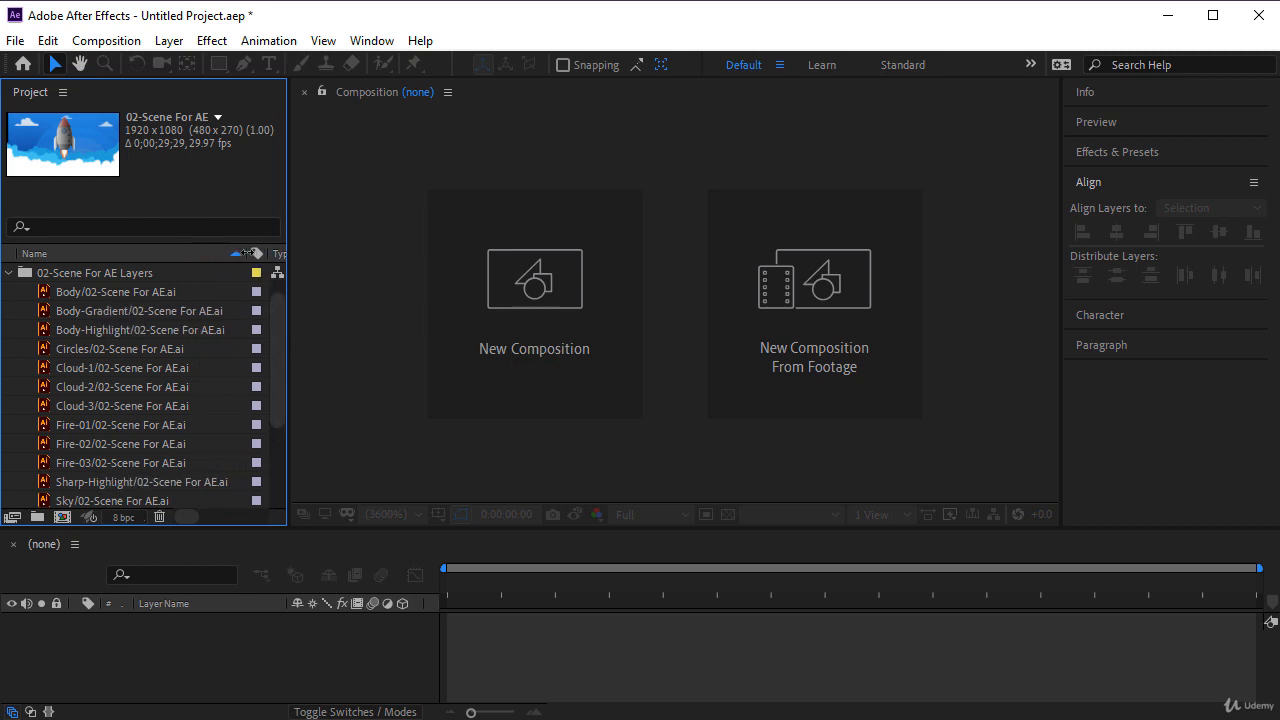
# - Look through all imported layer files by selecting them together, and collapse the 02-Scene For AE Layers folder
pyautogui.click(80, 291)
pyautogui.moveTo(278, 347); pyautogui.dragTo(275, 295)
pyautogui.keyDown('shift'); pyautogui.click(103, 484); pyautogui.keyUp('shift')
pyautogui.rightClick(87, 343)
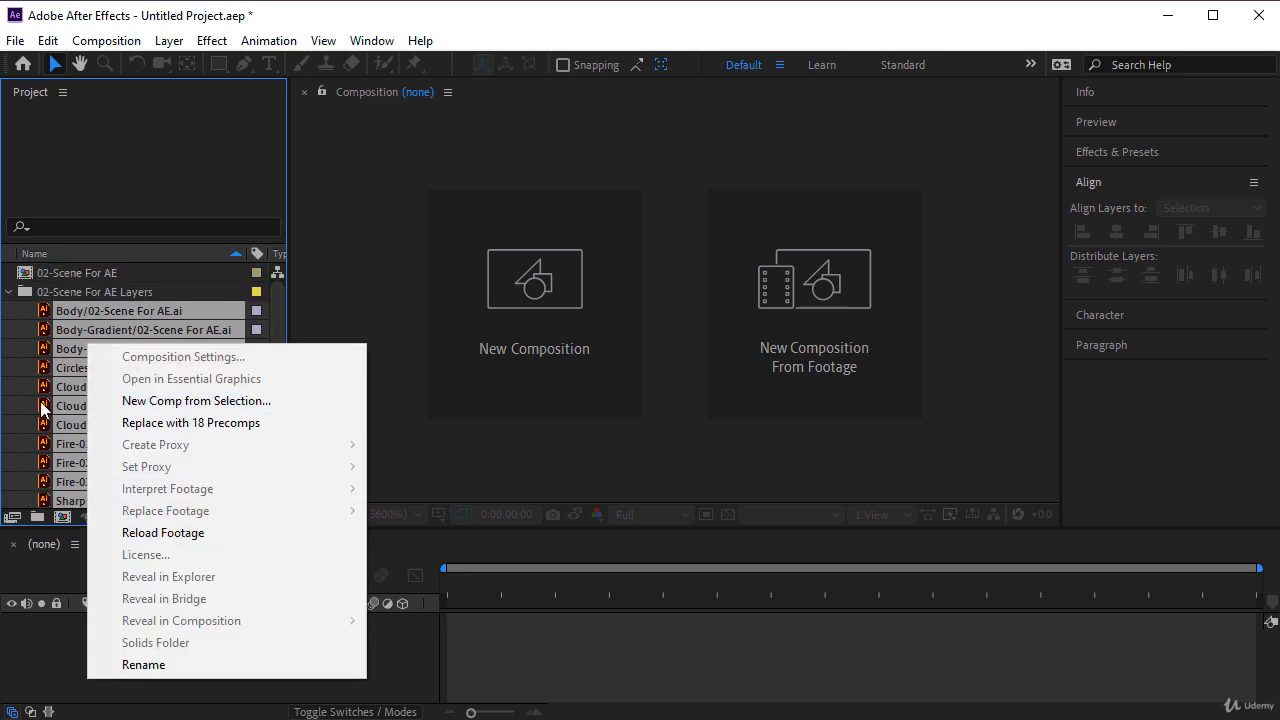
pyautogui.click(9, 292)
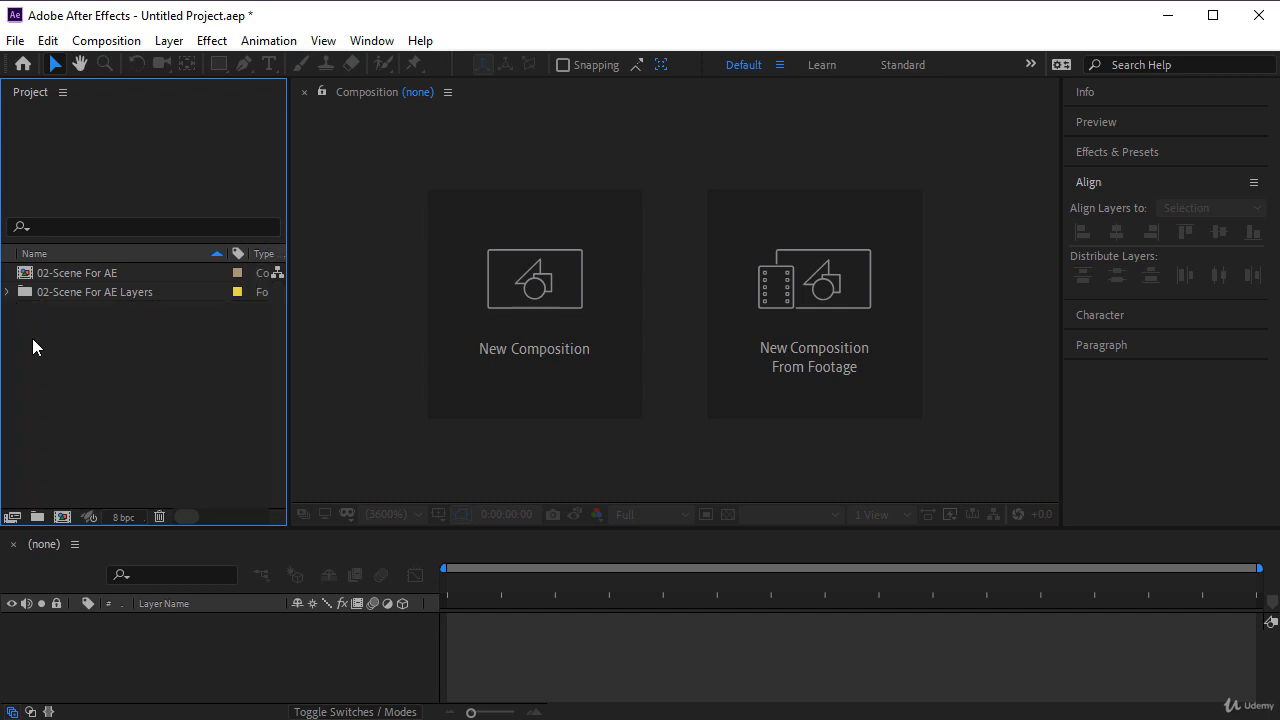
# - Duplicate the 02-Scene For AE composition and rename the copy 01-Animate
pyautogui.click(71, 272)
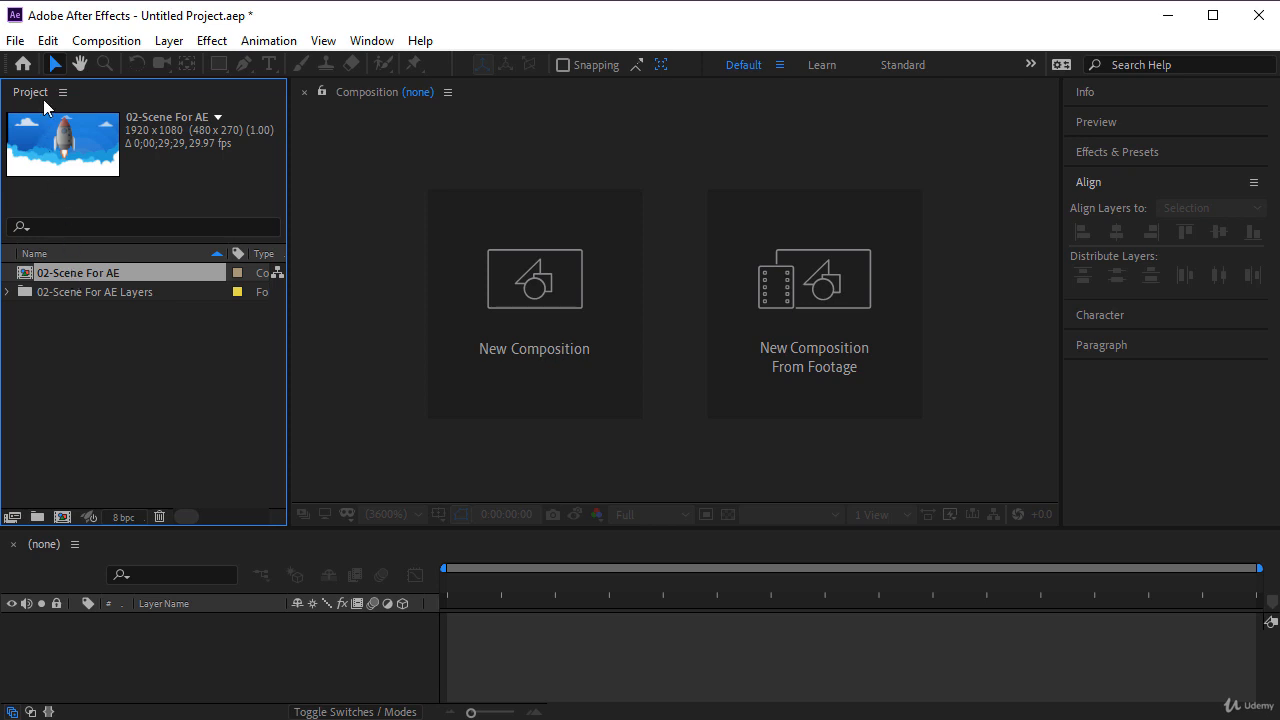
pyautogui.click(50, 41)
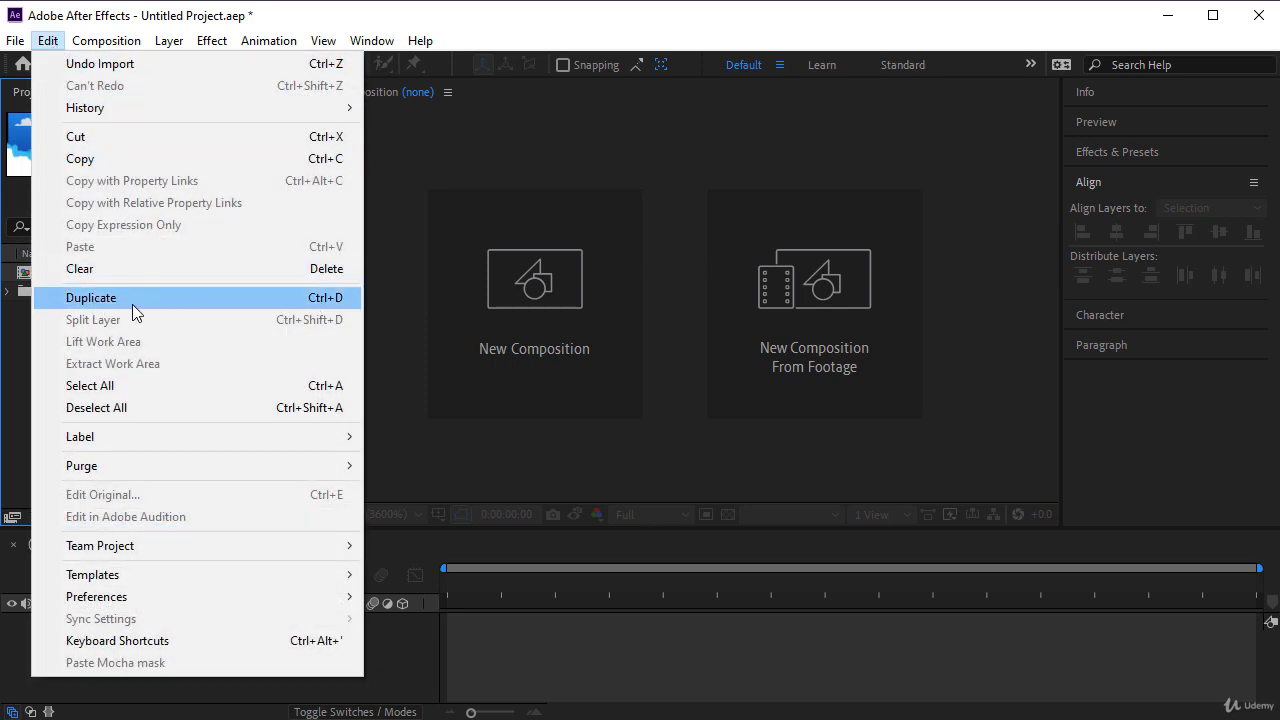
pyautogui.click(133, 300)
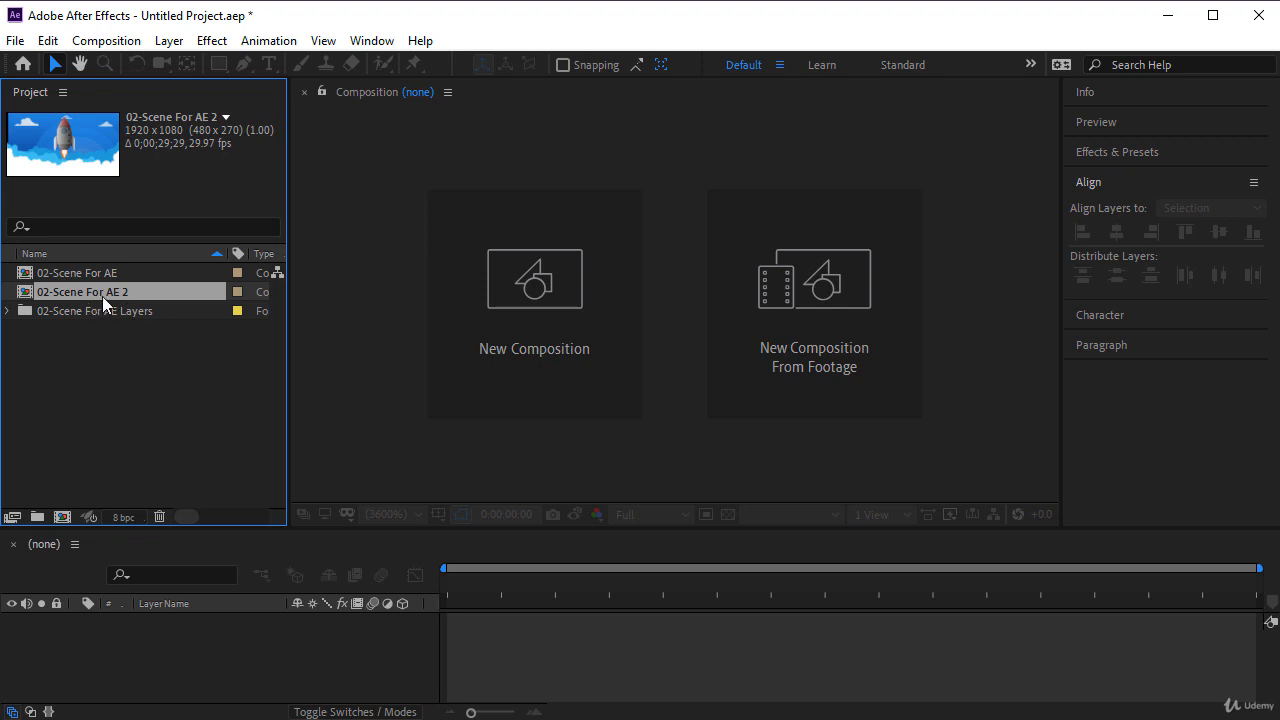
pyautogui.press('Return')
pyautogui.write('01-')
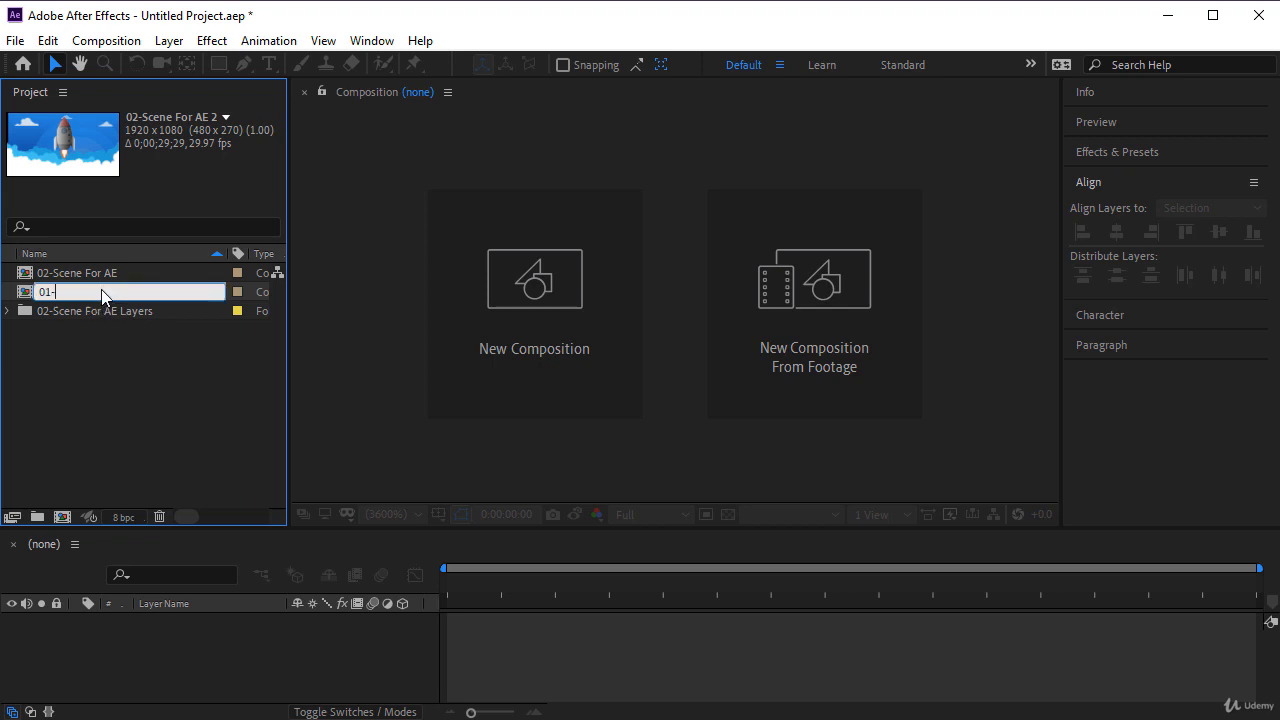
pyautogui.write('Animate')
pyautogui.press('Return')
pyautogui.click(101, 341)
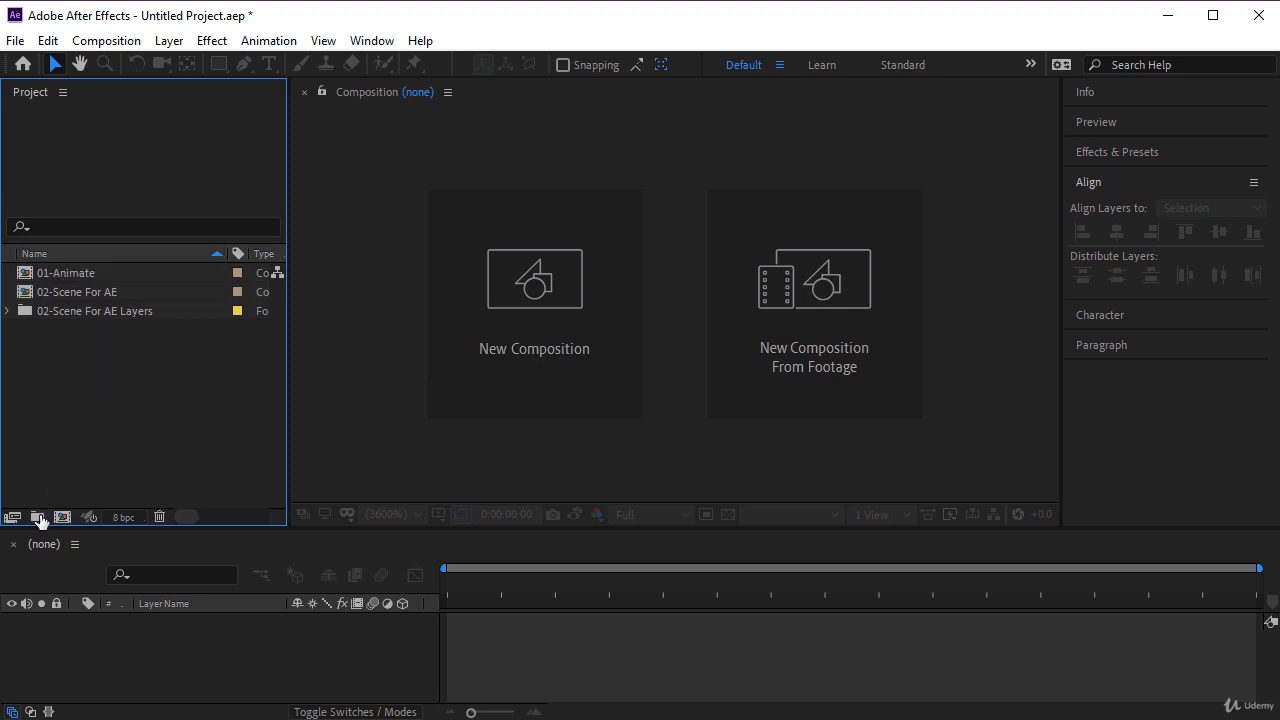
# - Create a new project folder named Source Files
pyautogui.click(37, 517)
pyautogui.write('Source Files')
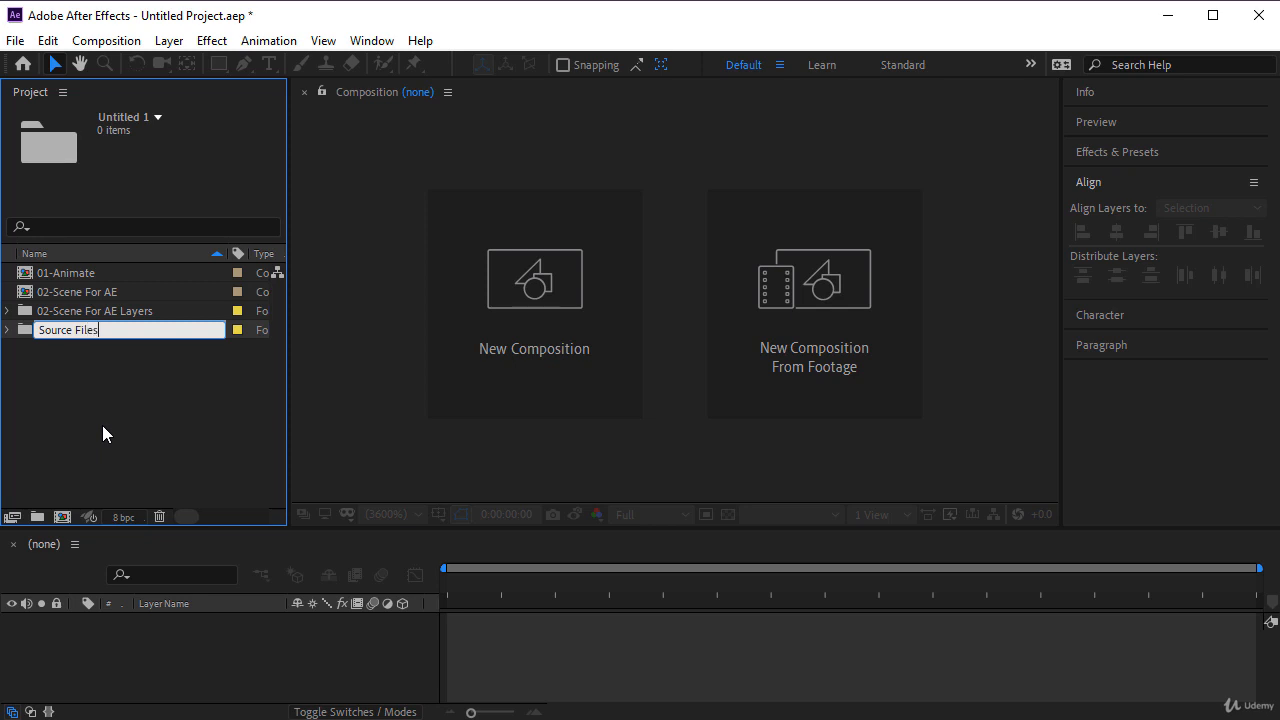
pyautogui.press('Return')
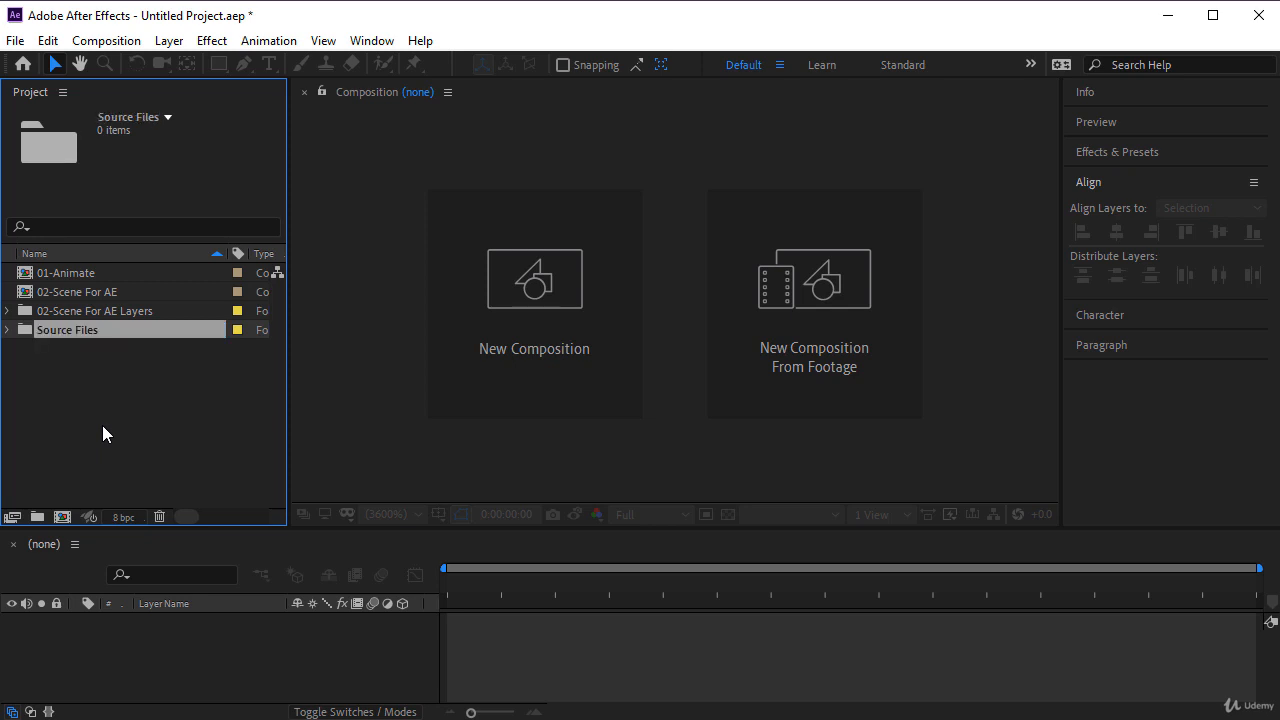
# - Move the 02-Scene For AE composition and the 02-Scene For AE Layers folder into Source Files, and collapse that folder
pyautogui.click(130, 313)
pyautogui.keyDown('ctrl'); pyautogui.click(137, 291); pyautogui.keyUp('ctrl')
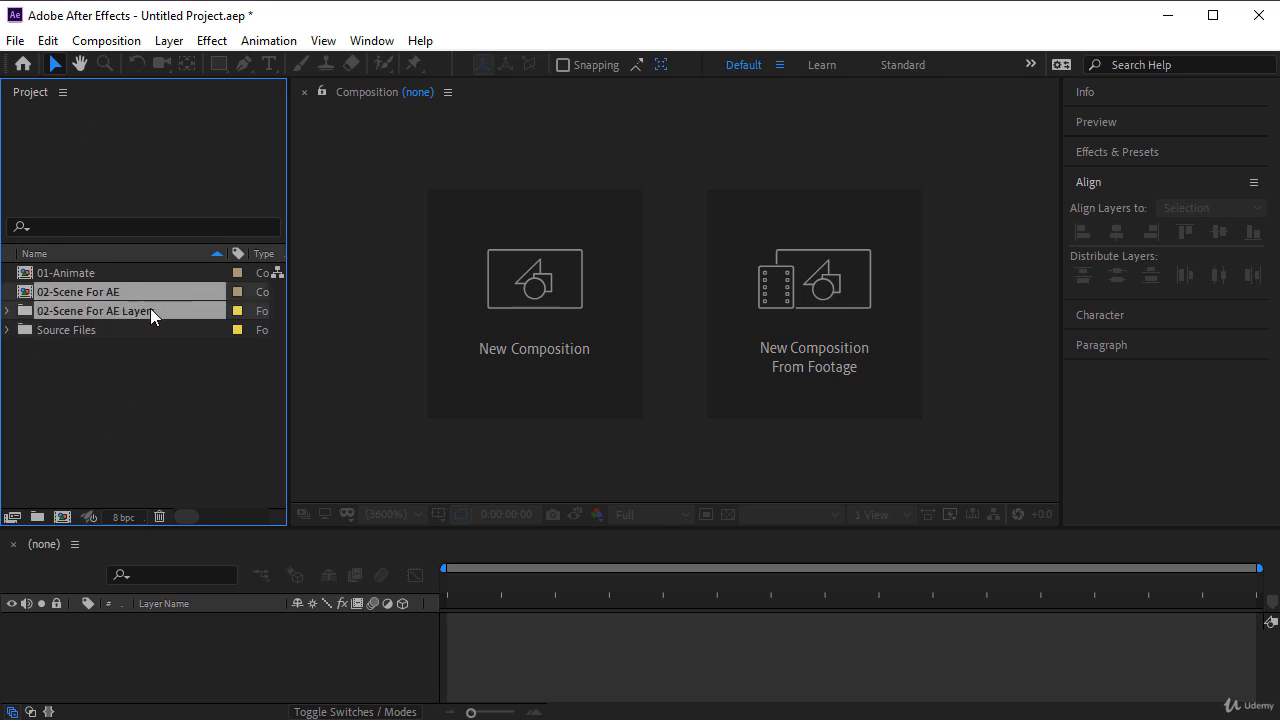
pyautogui.moveTo(151, 311); pyautogui.dragTo(90, 329)
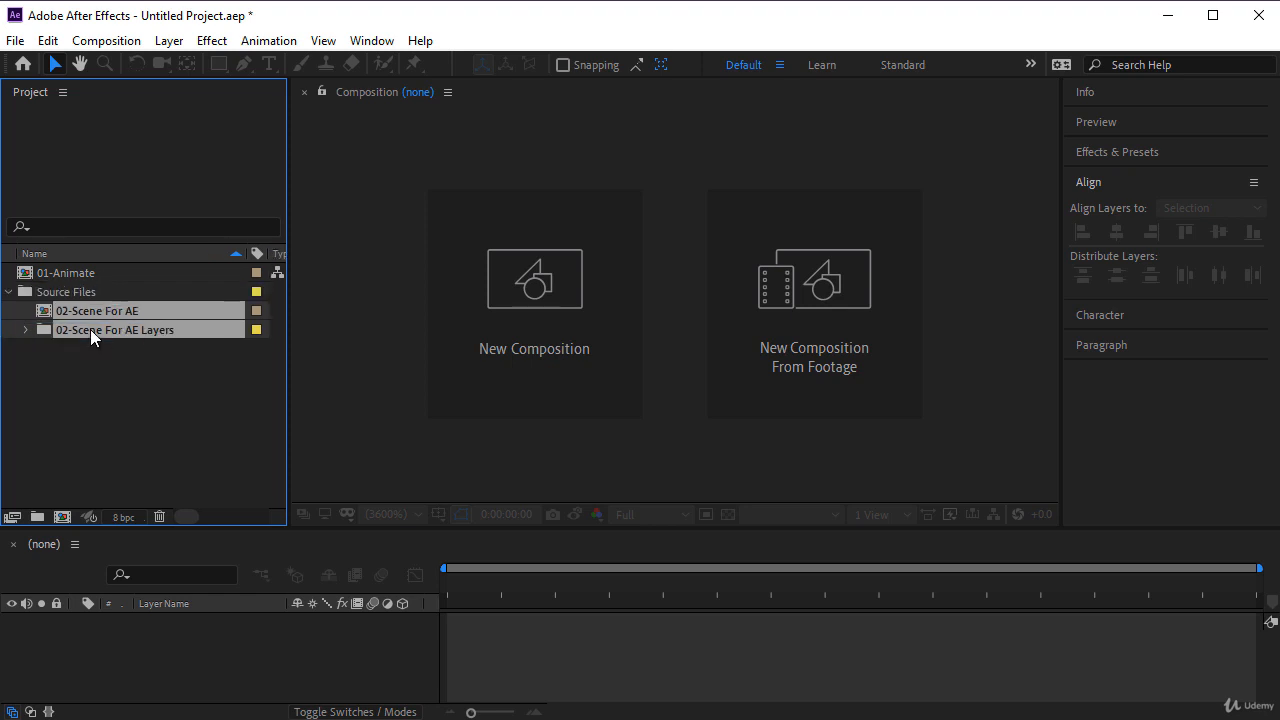
pyautogui.click(67, 356)
pyautogui.click(7, 293)
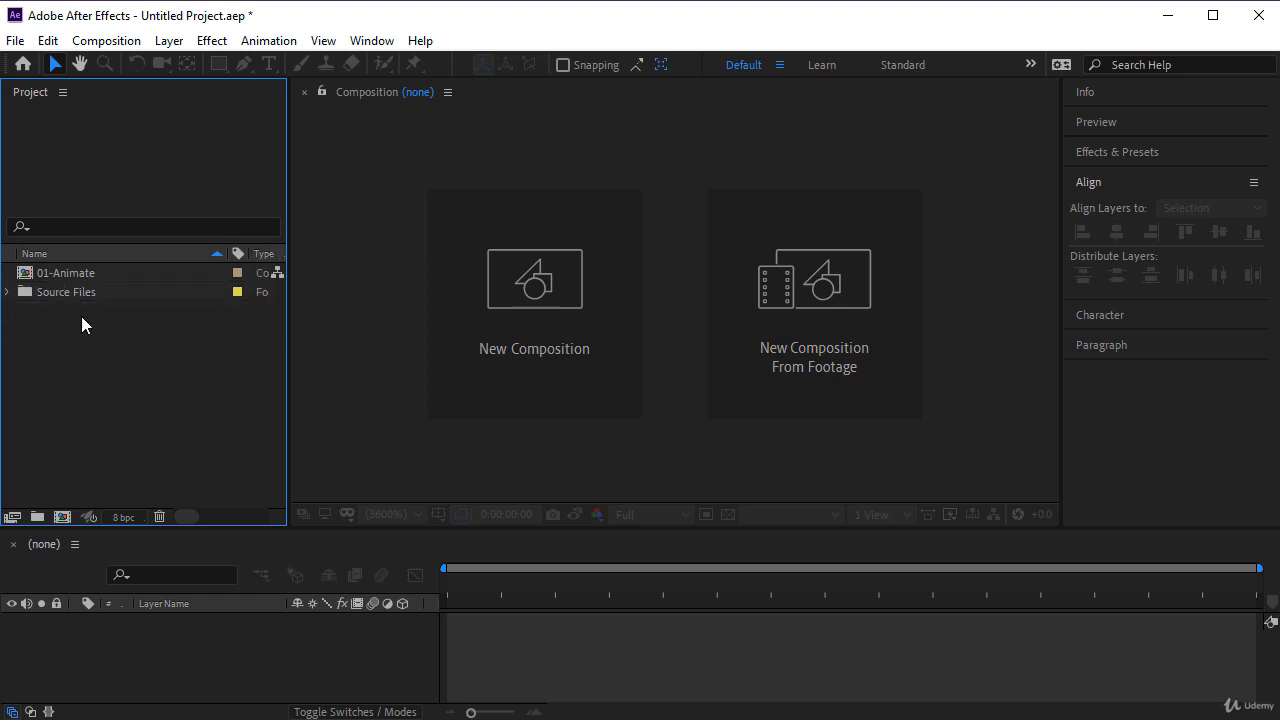
# - Open the 01-Animate composition and enlarge the timeline area to show more of its layers
pyautogui.doubleClick(100, 277)
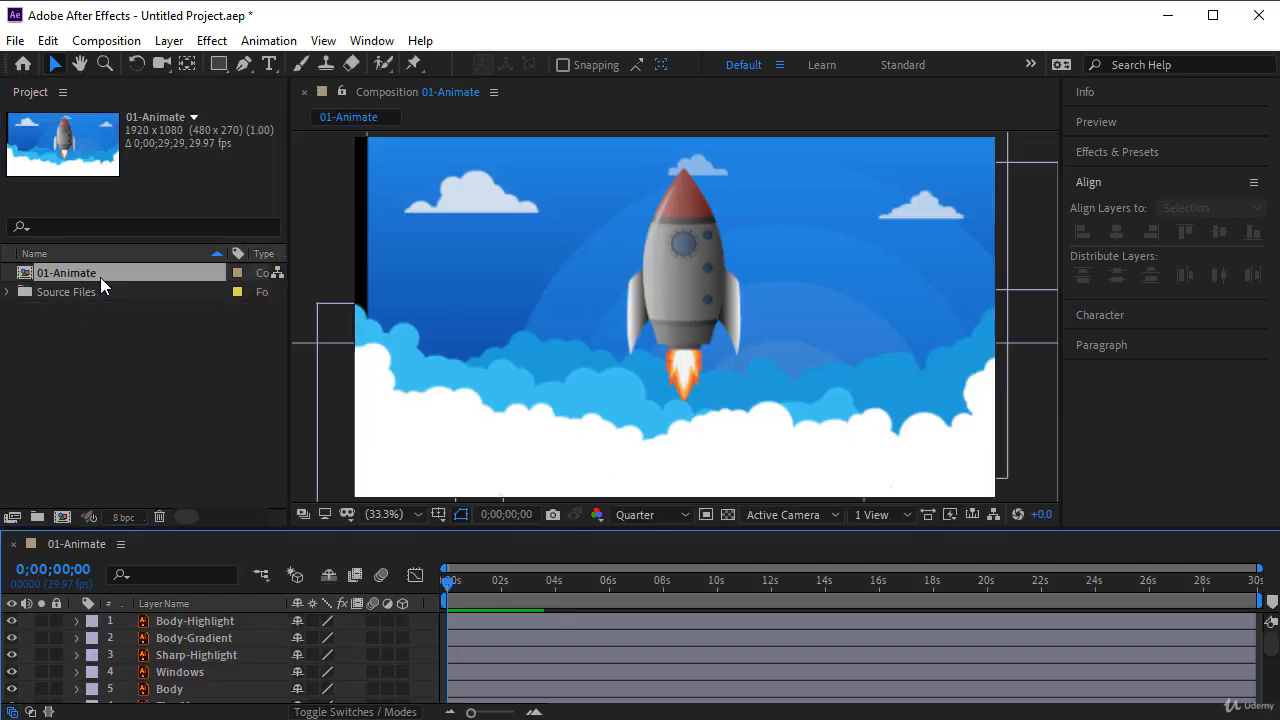
pyautogui.moveTo(258, 528); pyautogui.dragTo(254, 428)
pyautogui.click(239, 366)
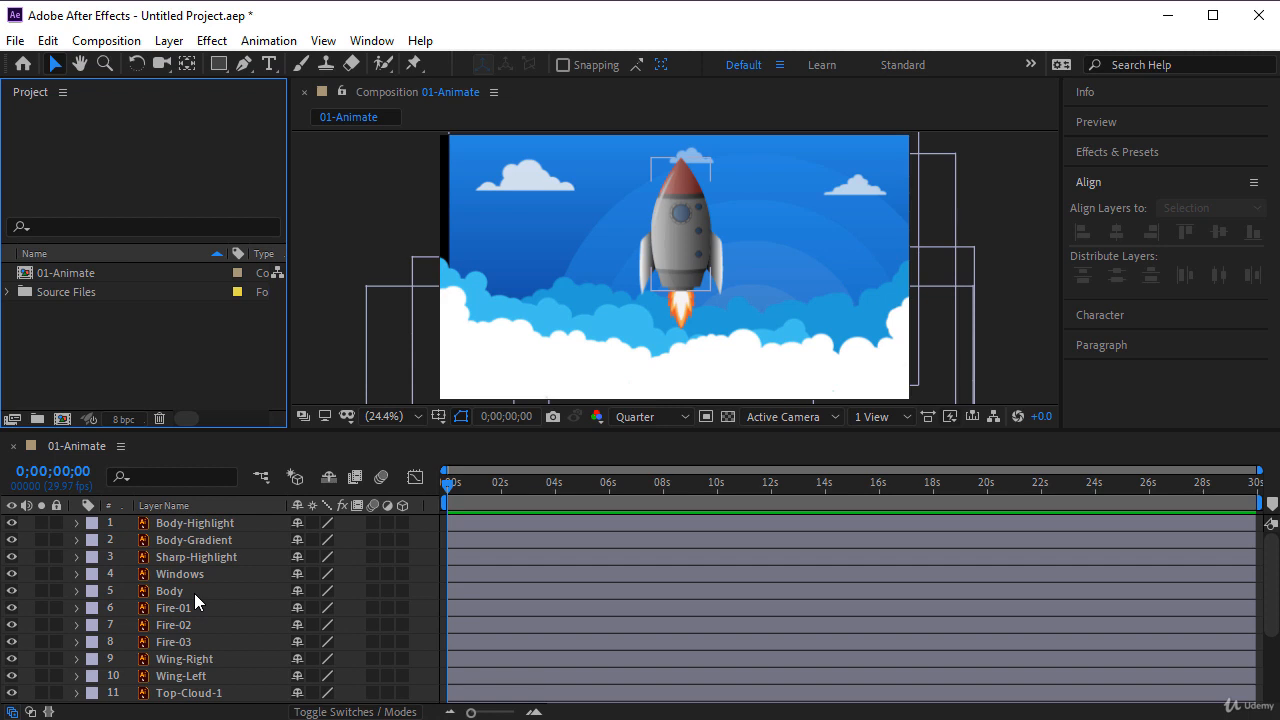
# - View the full source names of the timeline layers, and return to displaying their layer names
pyautogui.click(185, 506)
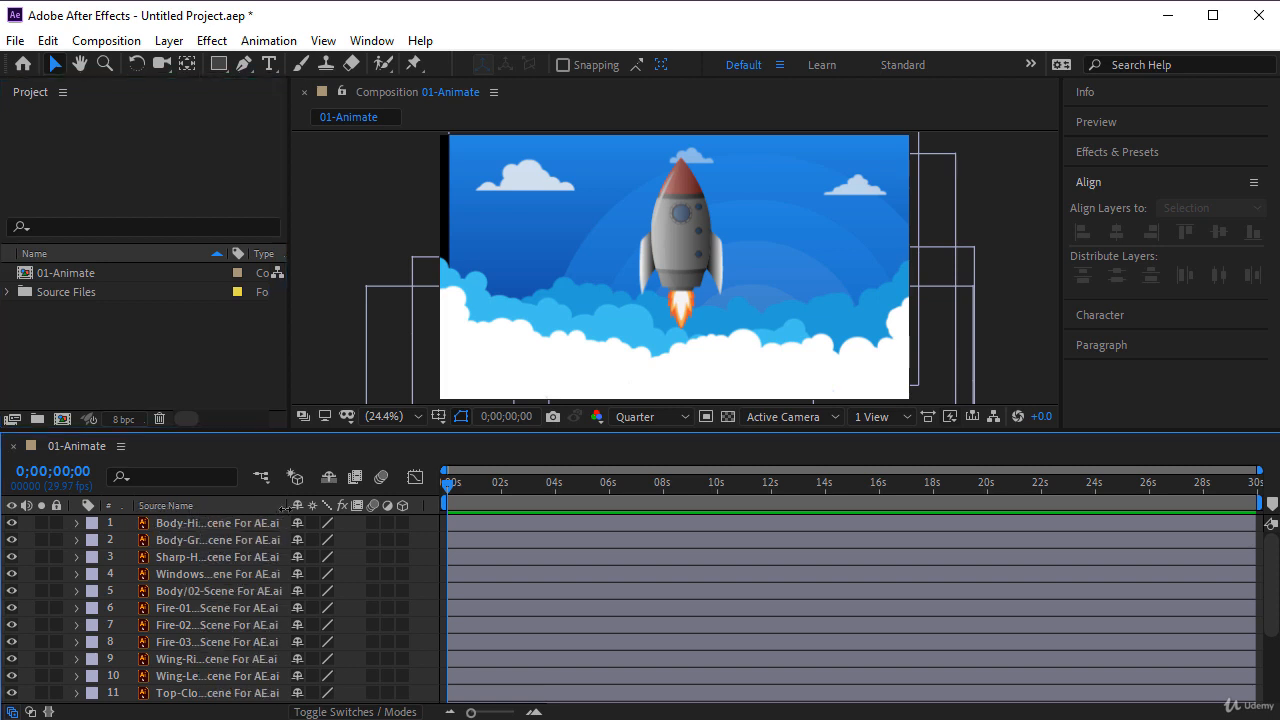
pyautogui.moveTo(289, 509); pyautogui.dragTo(390, 508)
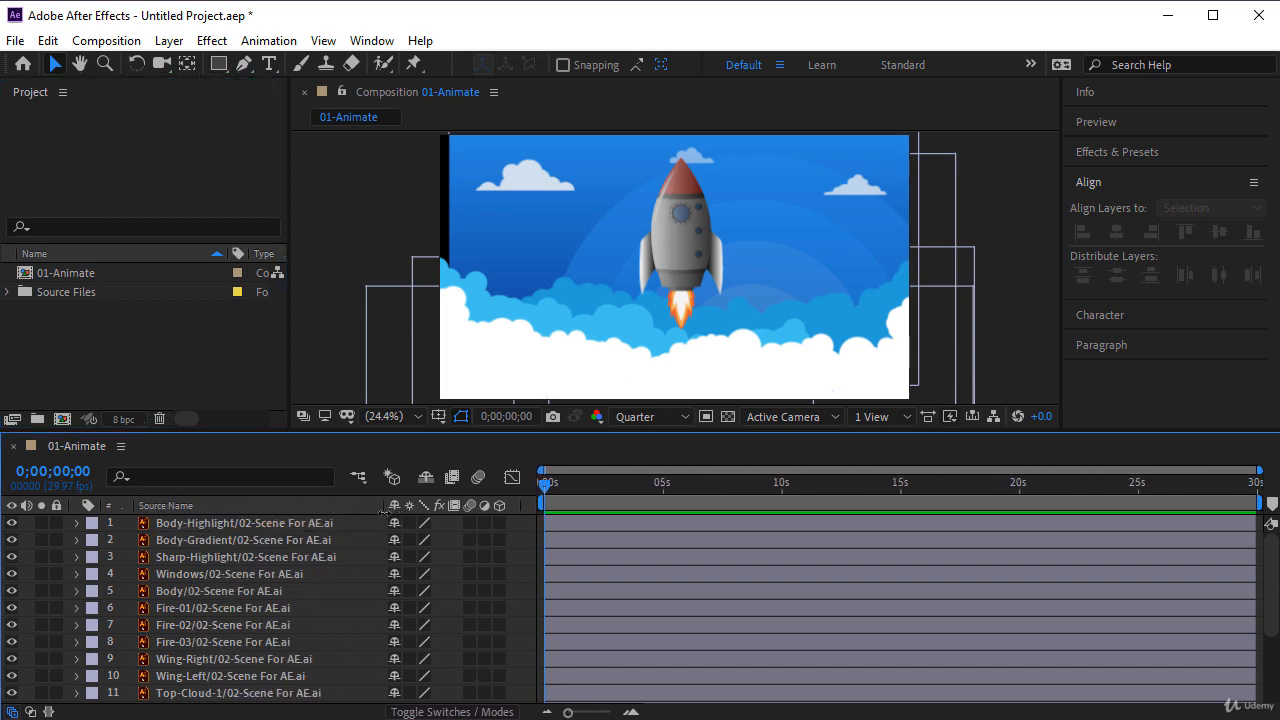
pyautogui.click(201, 506)
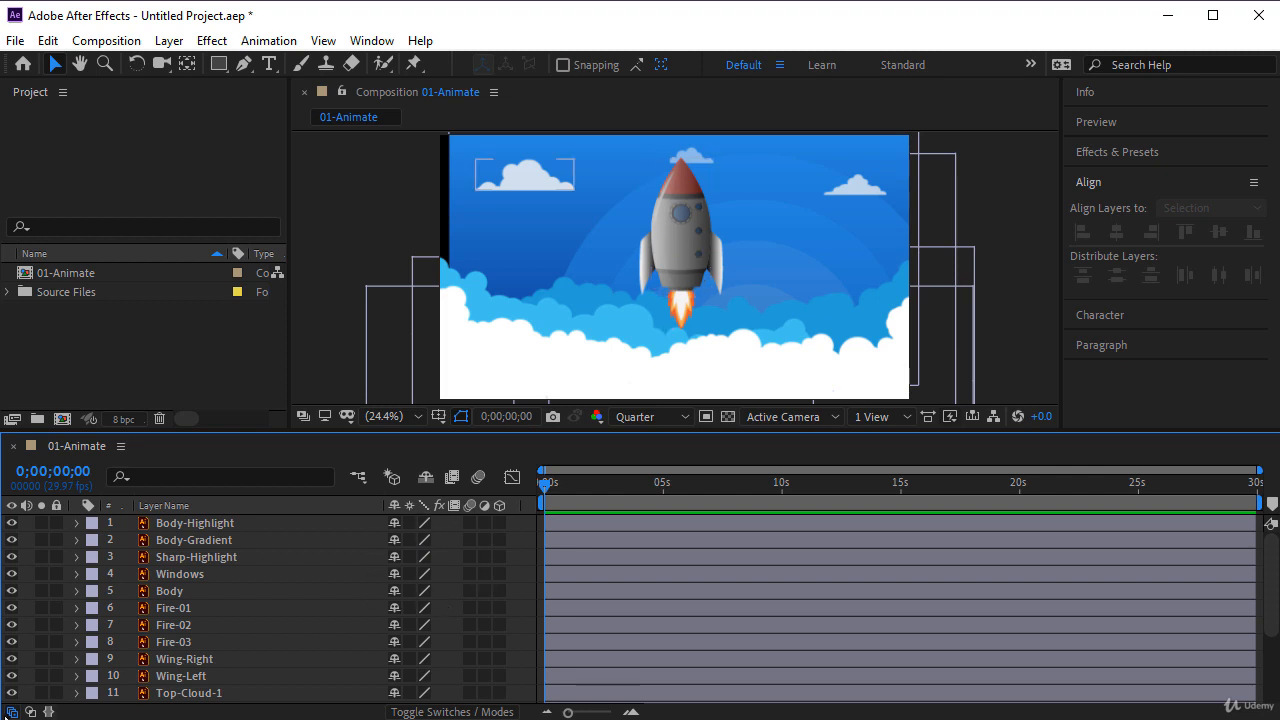
# - Hide and show the layer switches again, and narrow the layer name column in the timeline
pyautogui.click(13, 712)
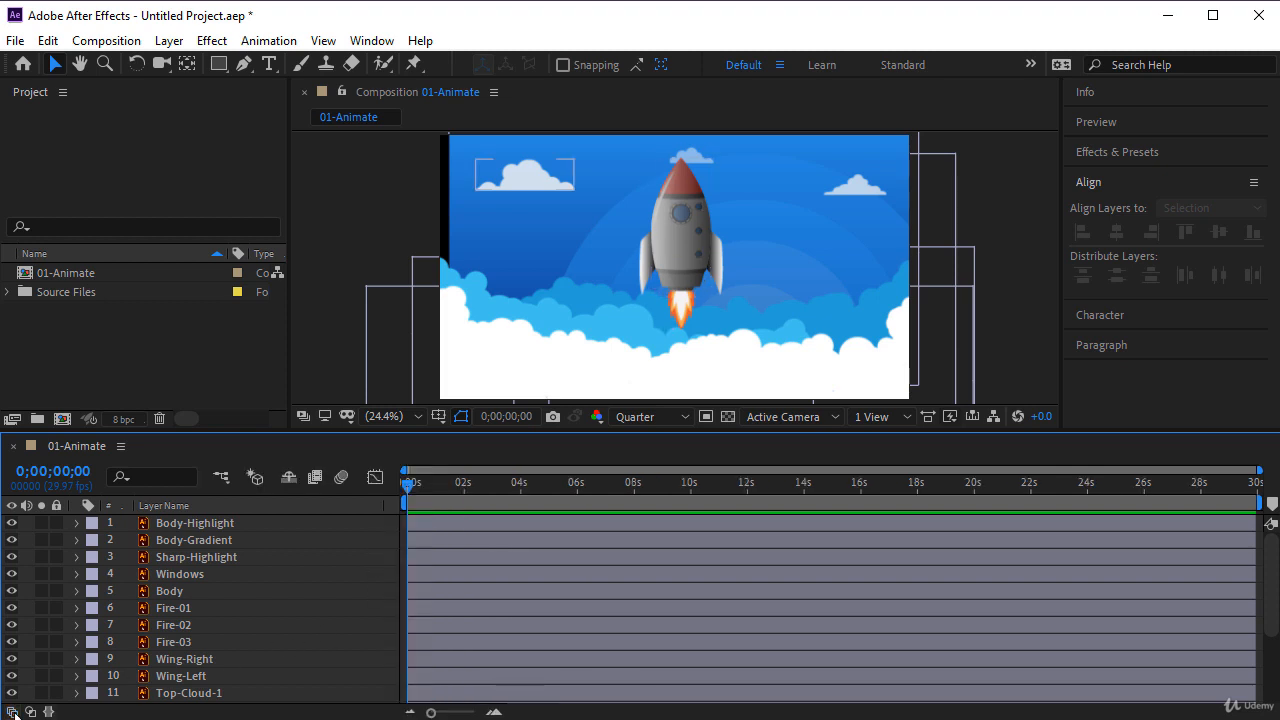
pyautogui.click(13, 712)
pyautogui.moveTo(391, 505); pyautogui.dragTo(262, 505)
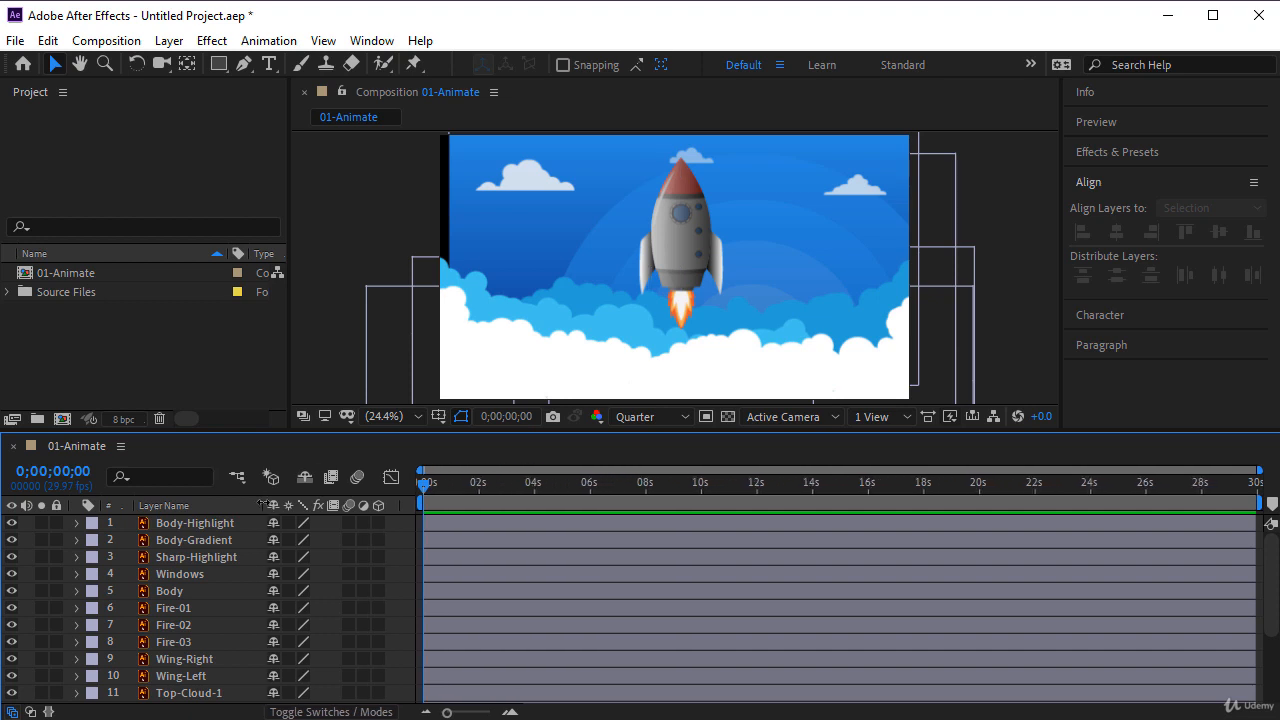
# - Enable Continuously Rasterize for all vector layers in the 01-Animate composition
pyautogui.click(250, 576)
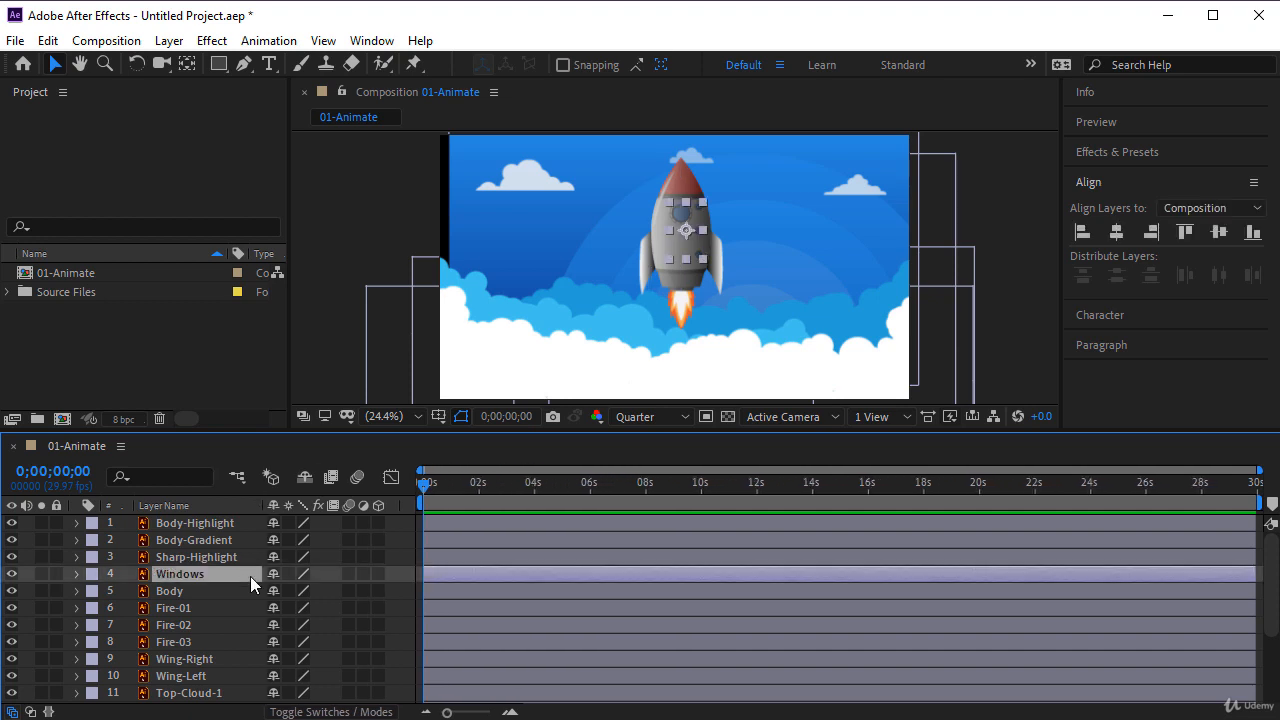
pyautogui.hotkey('ctrl', 'a')
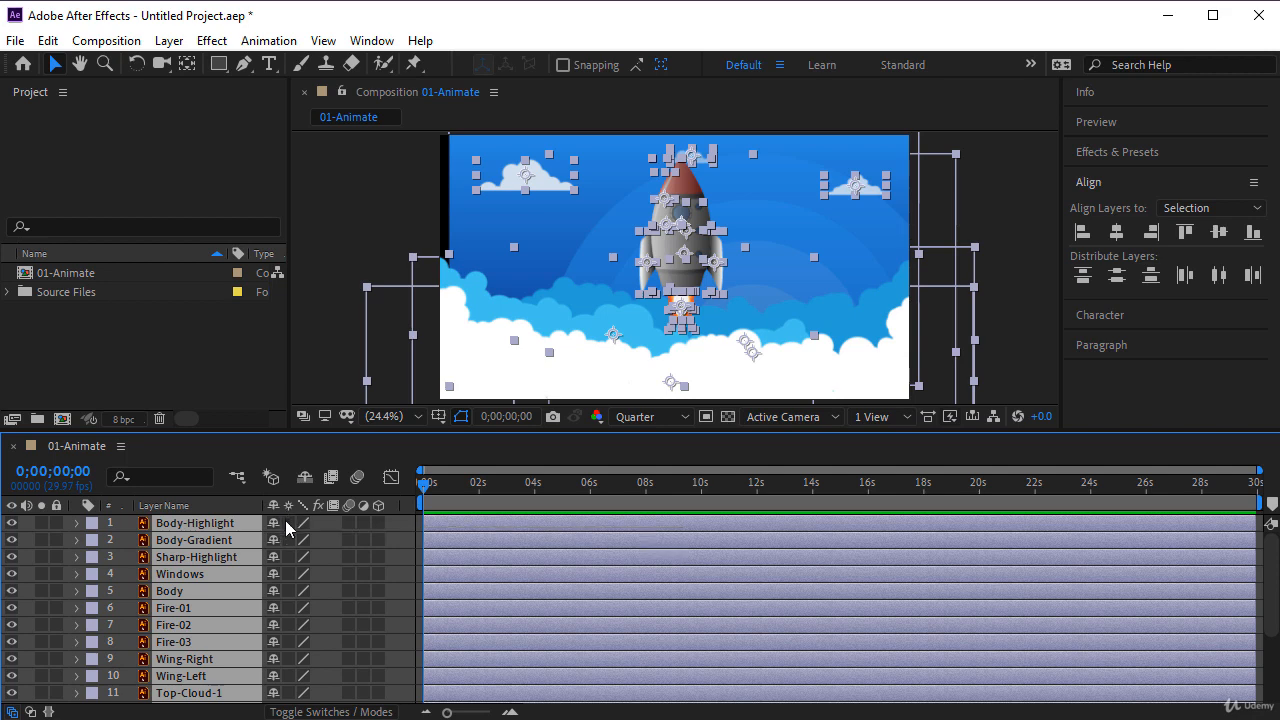
pyautogui.click(288, 523)
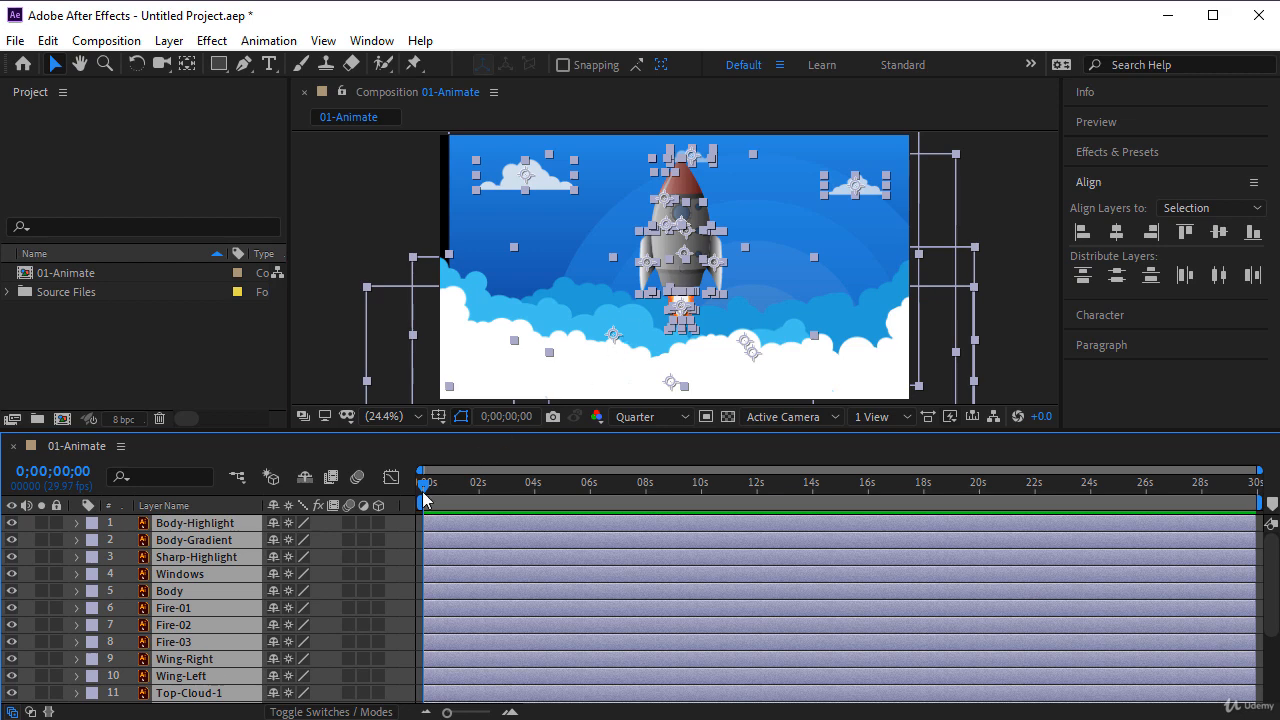
# - Deselect all layers, display the blending mode column, and set the Body-Gradient layer's mode to Hard Light
pyautogui.press('F2')
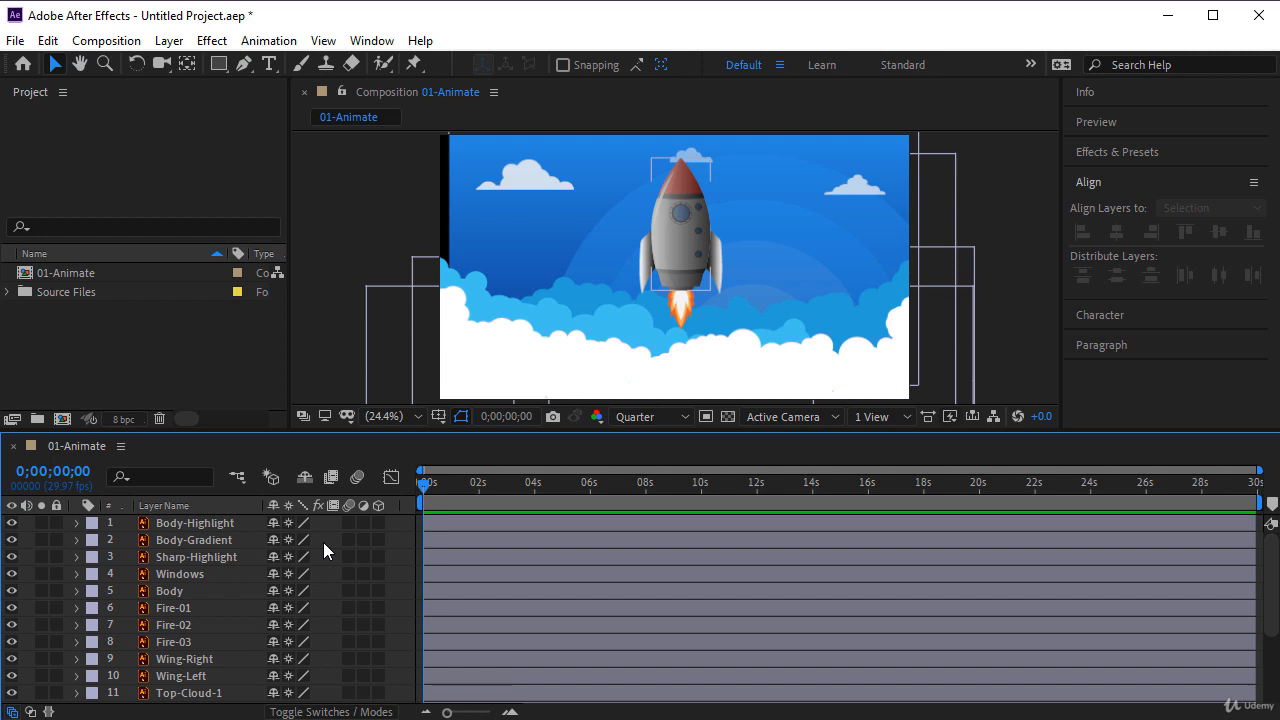
pyautogui.click(194, 540)
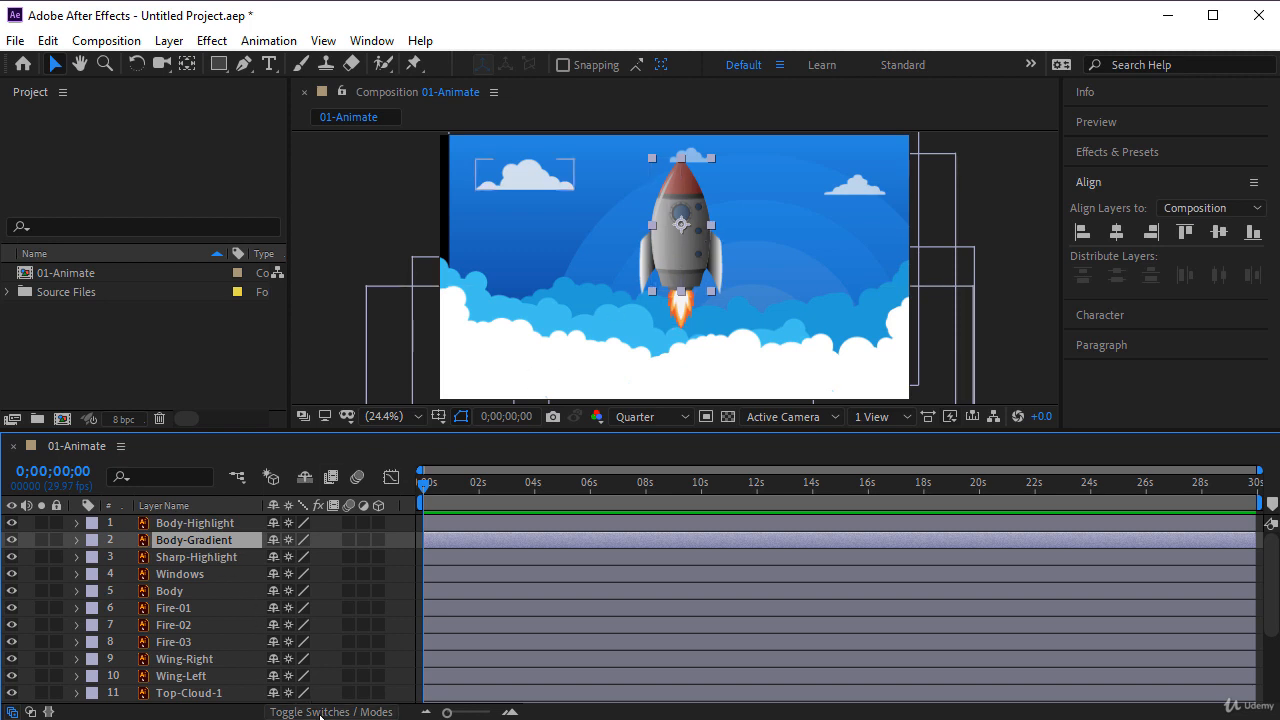
pyautogui.click(320, 712)
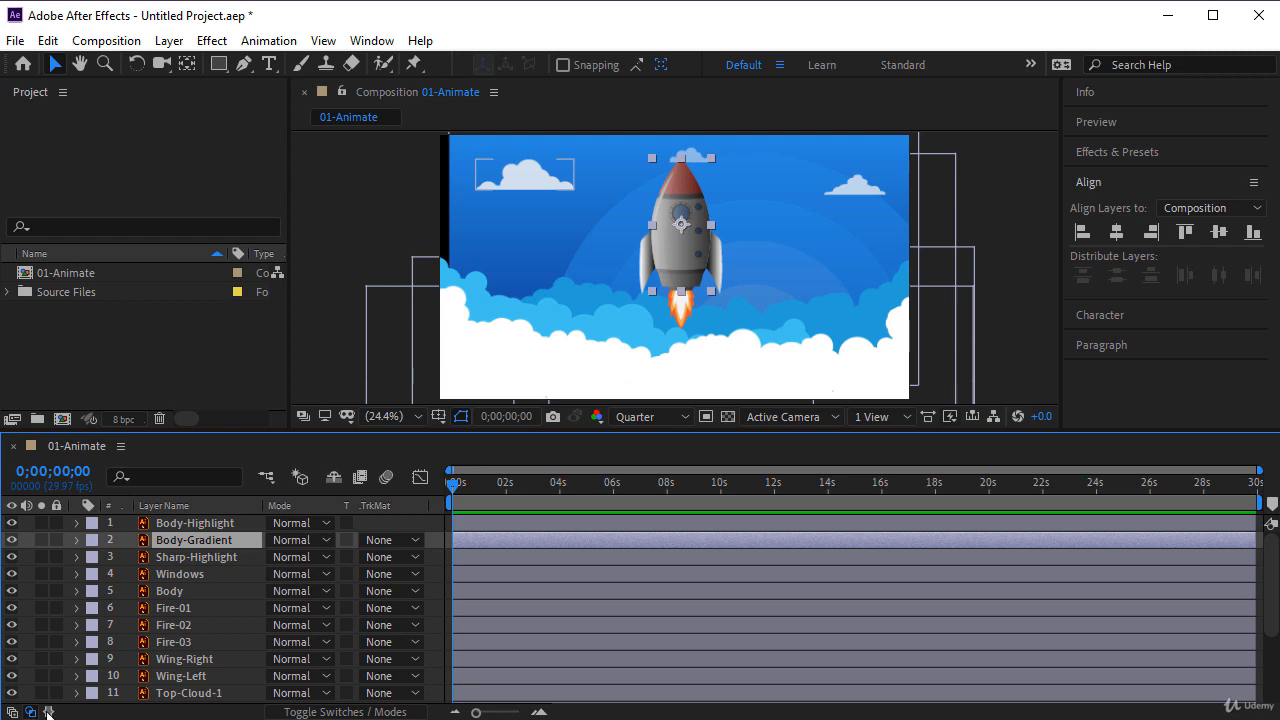
pyautogui.click(285, 541)
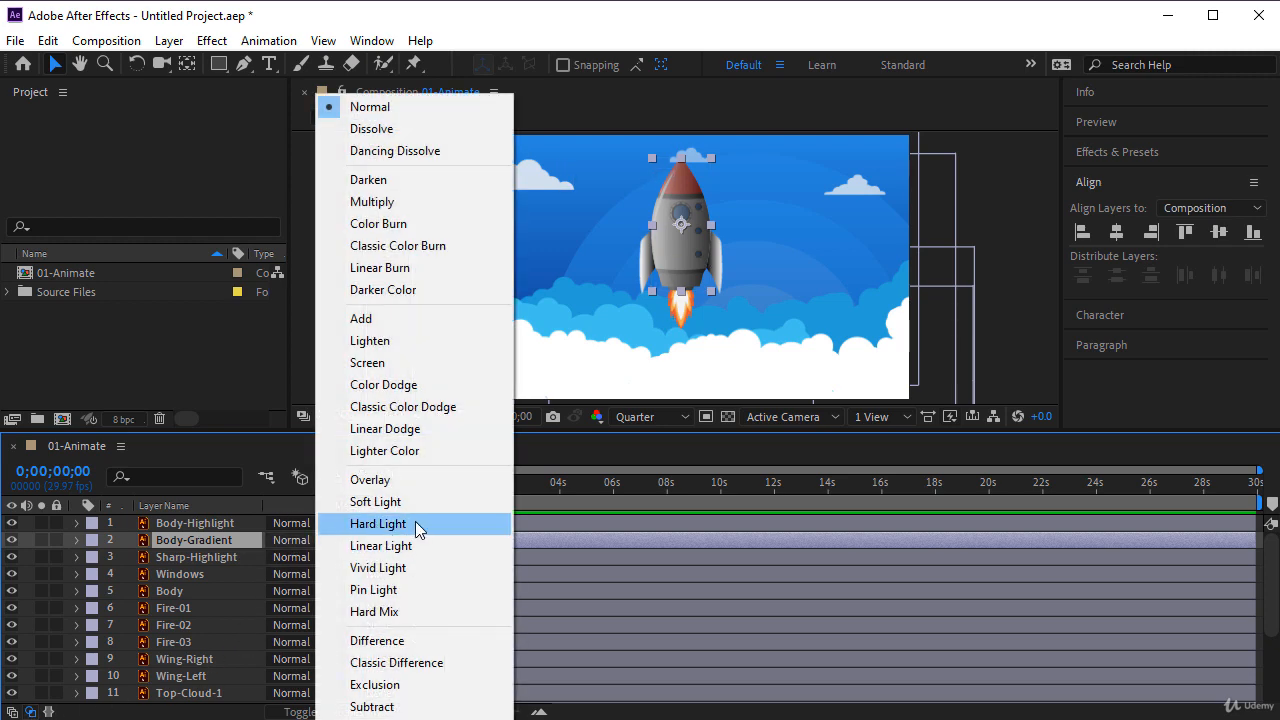
pyautogui.click(404, 528)
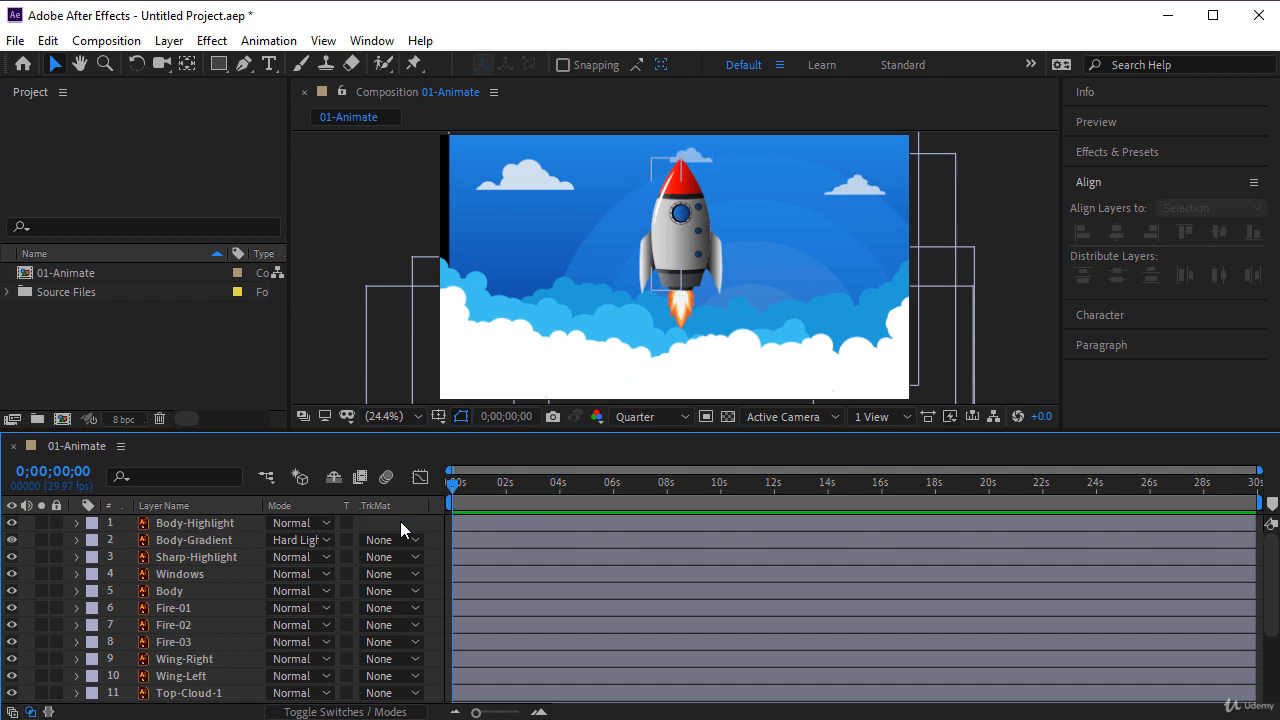
# - Expand the Sharp-Highlight layer's Transform properties and set its Opacity to 75%
pyautogui.click(215, 557)
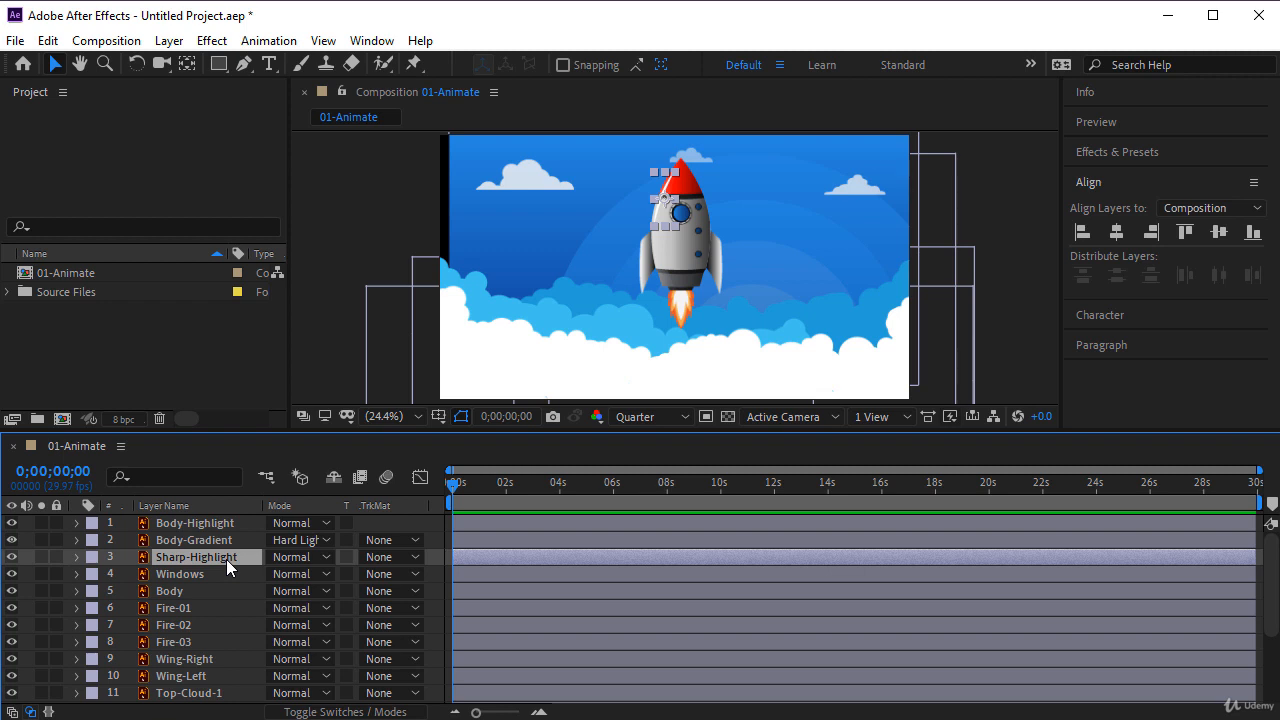
pyautogui.press('t')
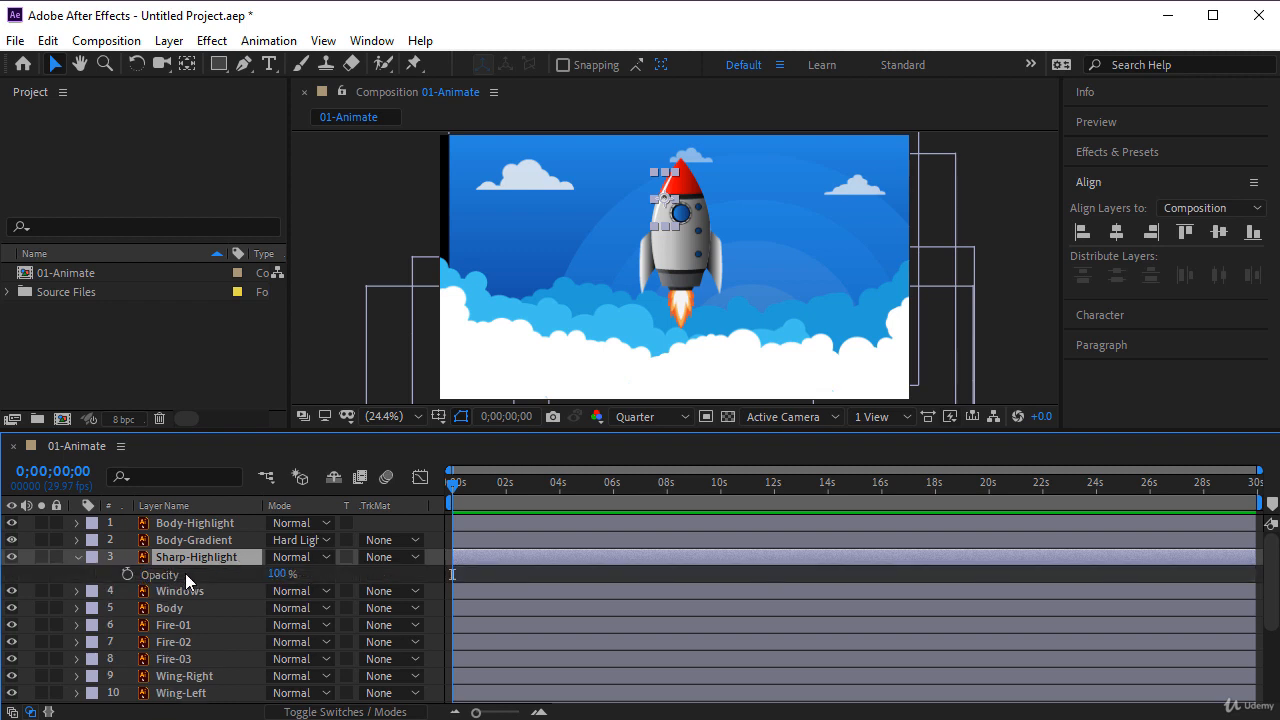
pyautogui.press('t')
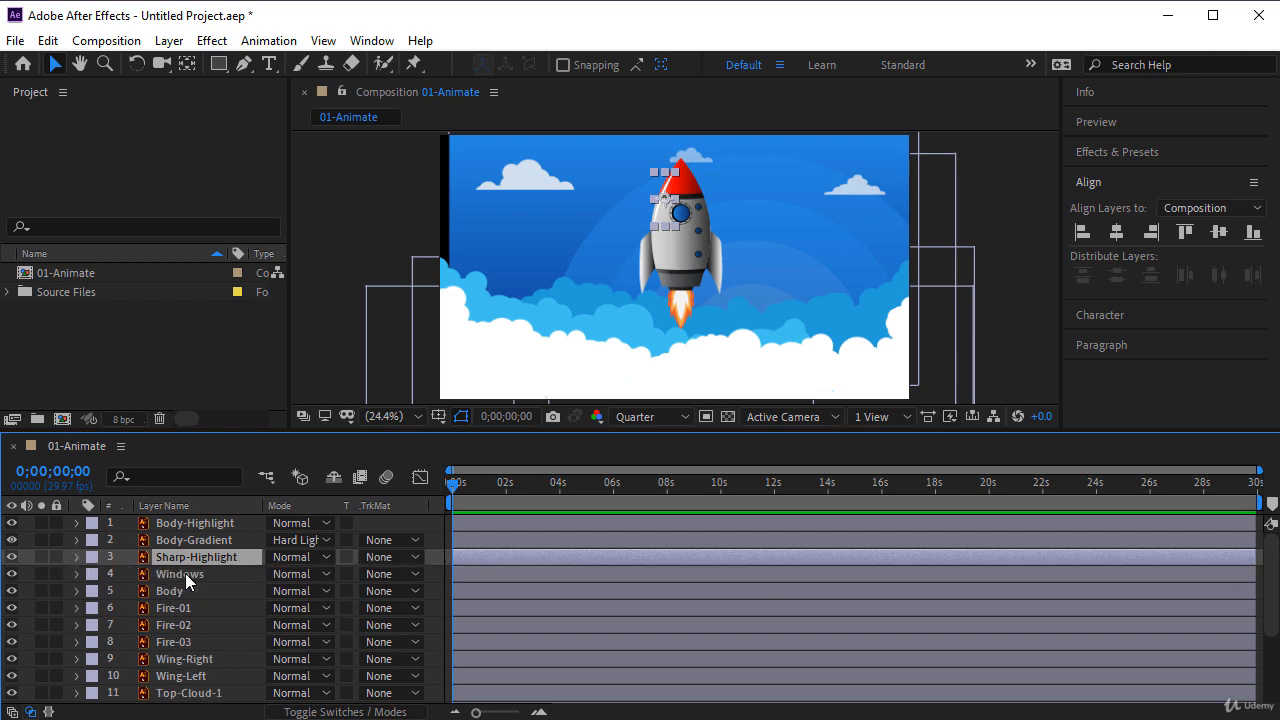
pyautogui.click(75, 561)
pyautogui.click(93, 574)
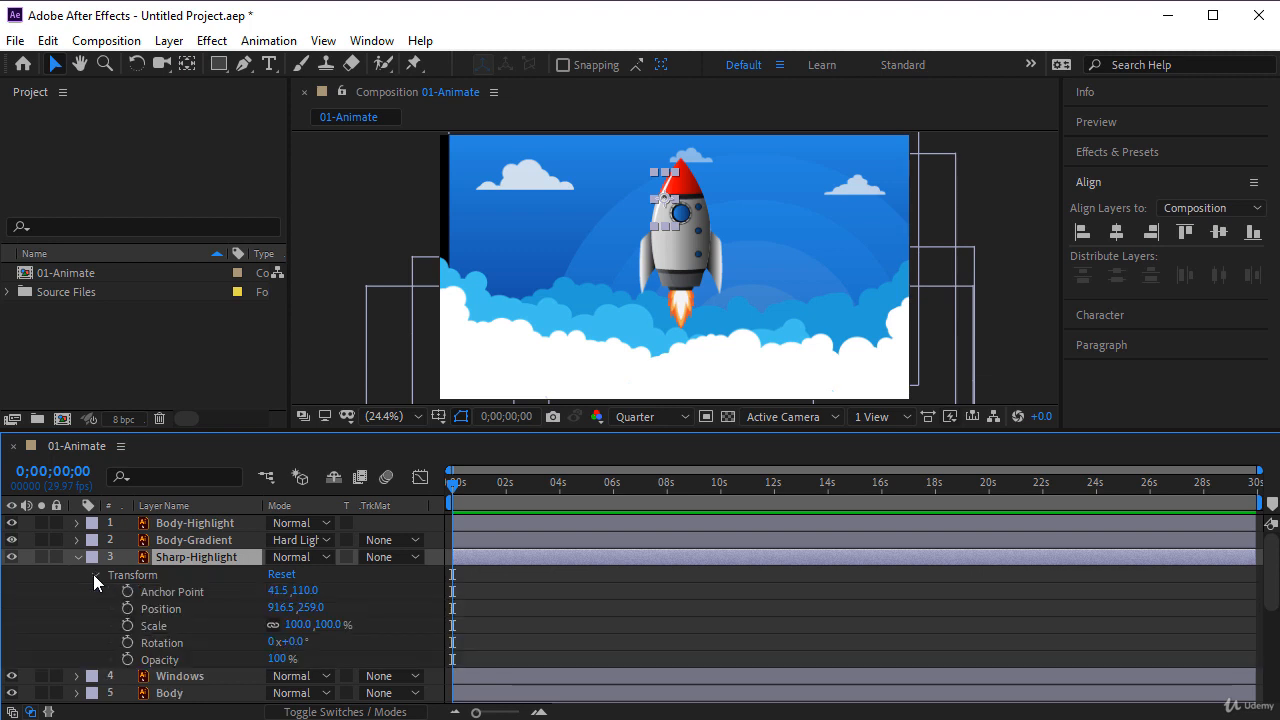
pyautogui.click(160, 660)
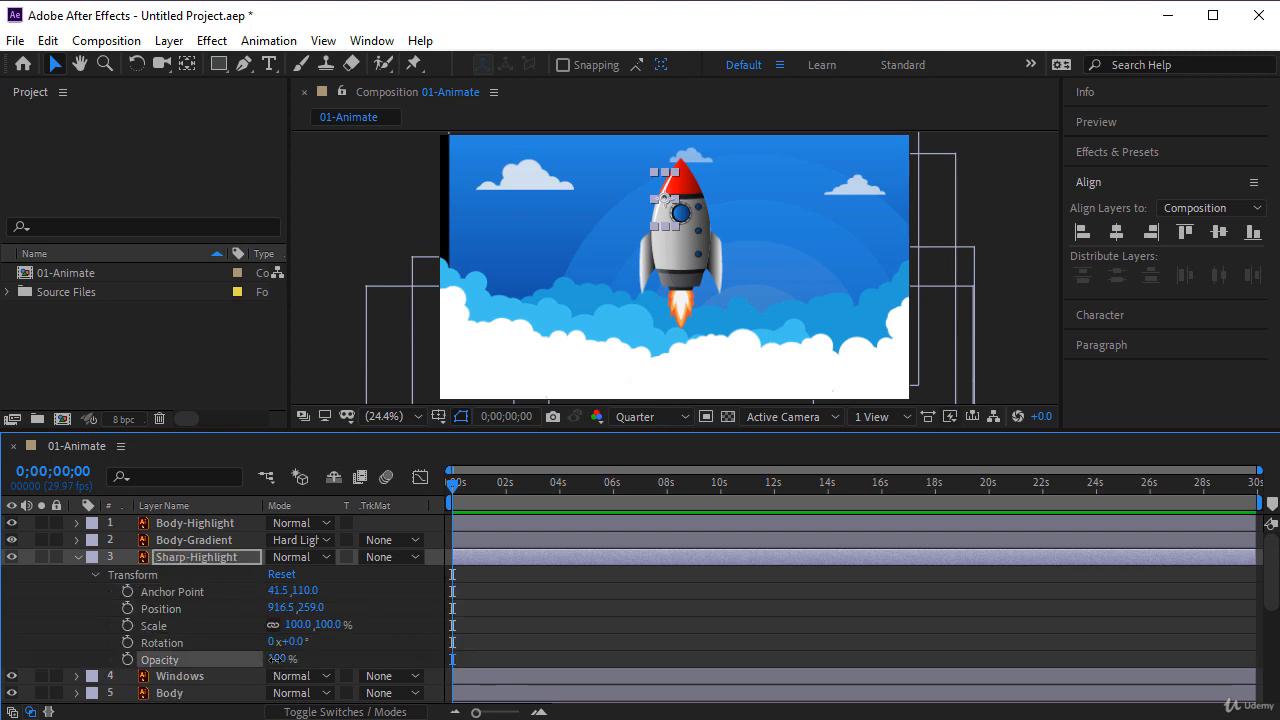
pyautogui.click(277, 659)
pyautogui.write('75')
pyautogui.press('Return')
pyautogui.click(361, 648)
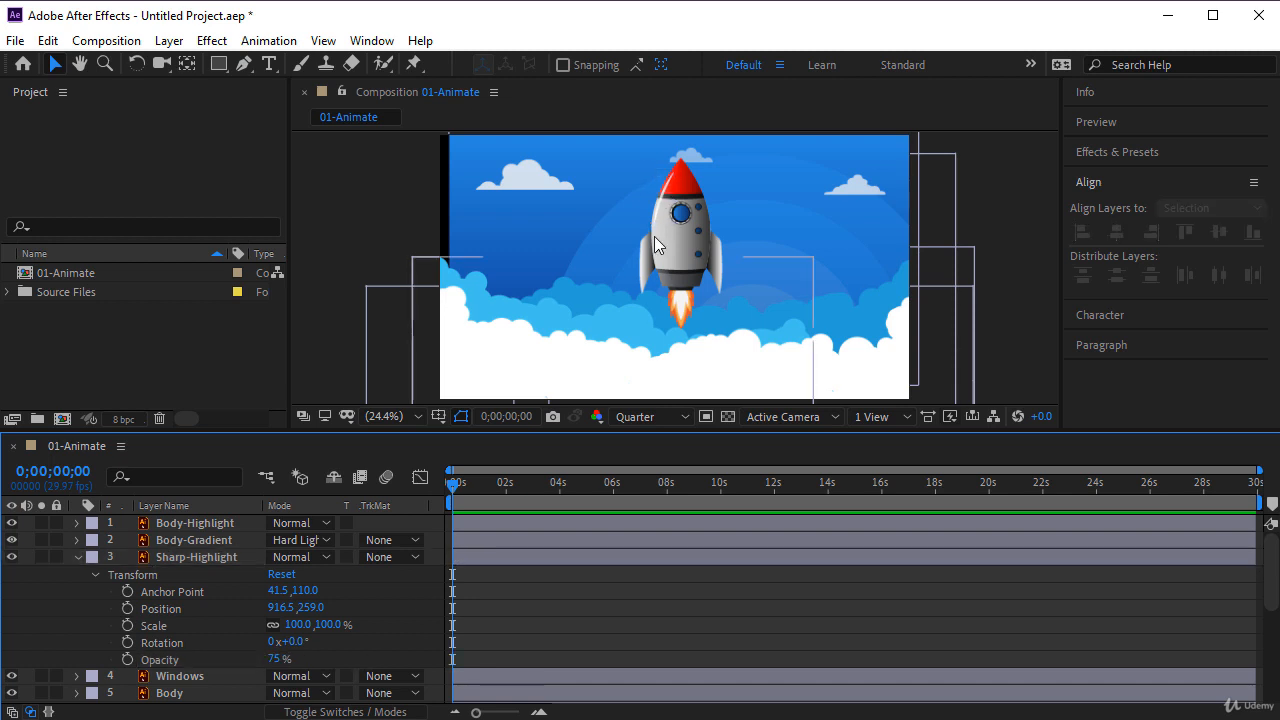
# - Set the composition's preview resolution to Full and collapse the Sharp-Highlight layer's properties
pyautogui.scroll(2, 664, 198)
pyautogui.scroll(2, 664, 198)
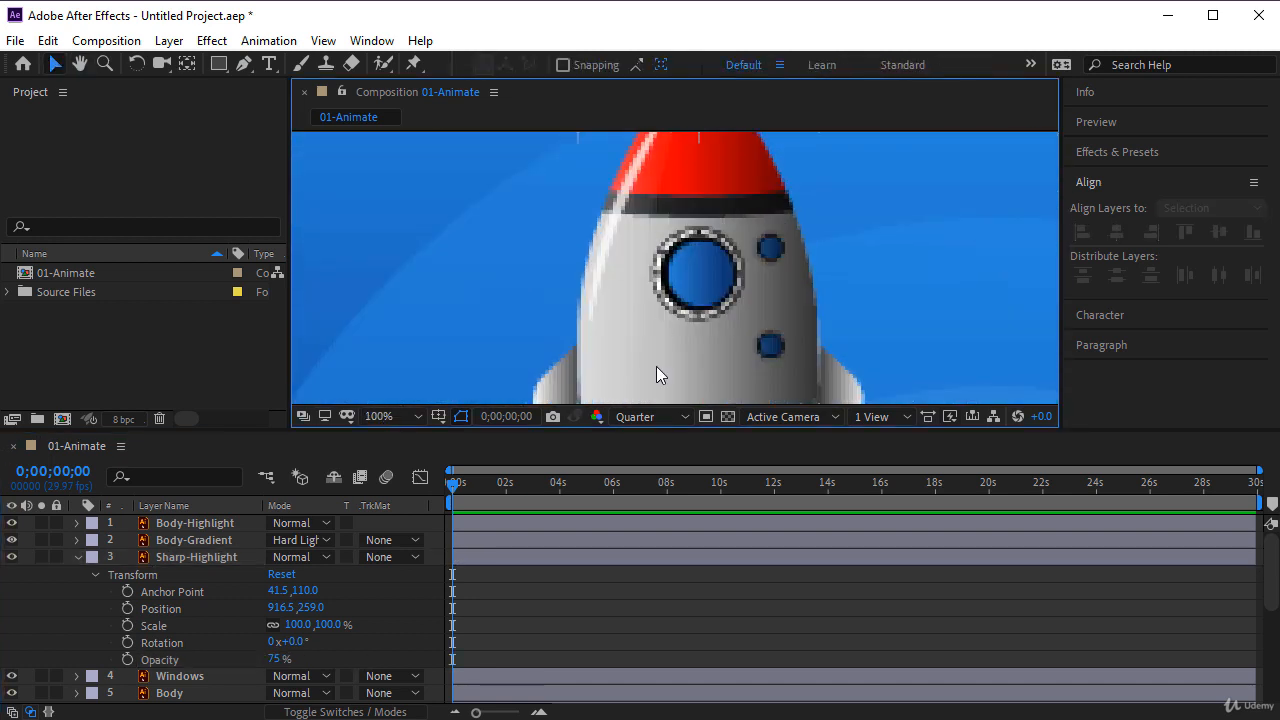
pyautogui.click(655, 416)
pyautogui.click(633, 460)
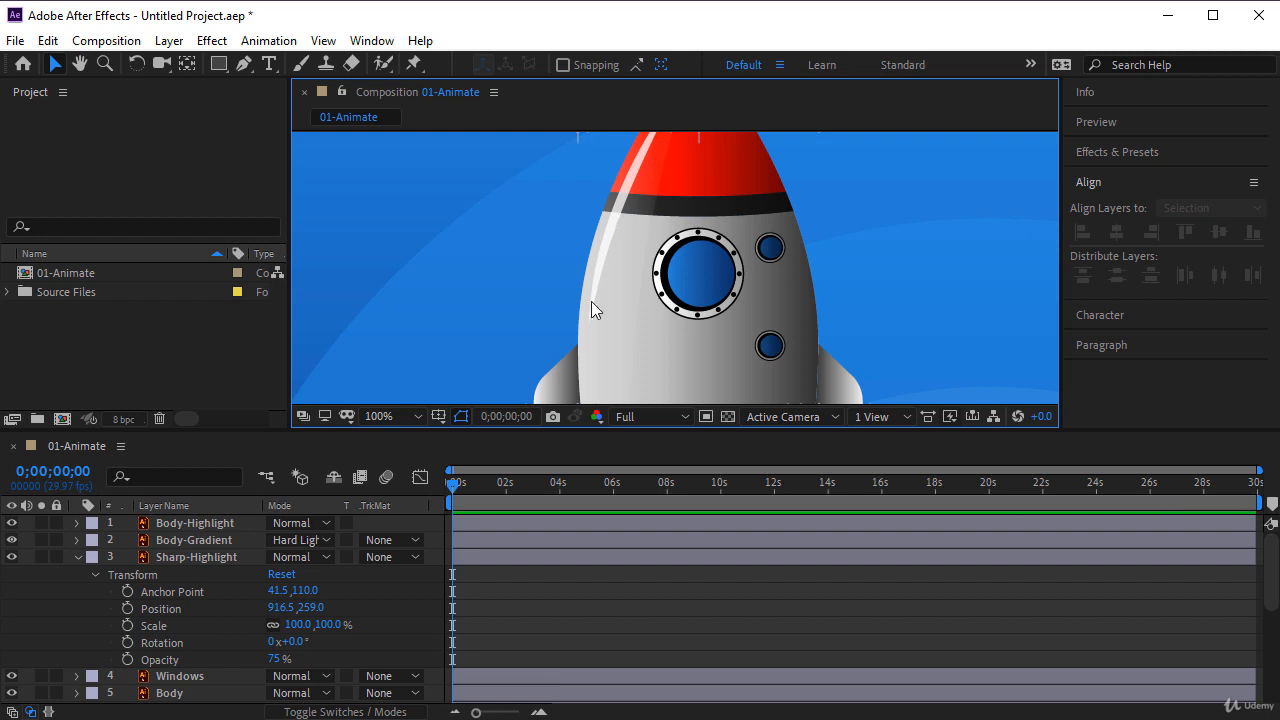
pyautogui.click(78, 557)
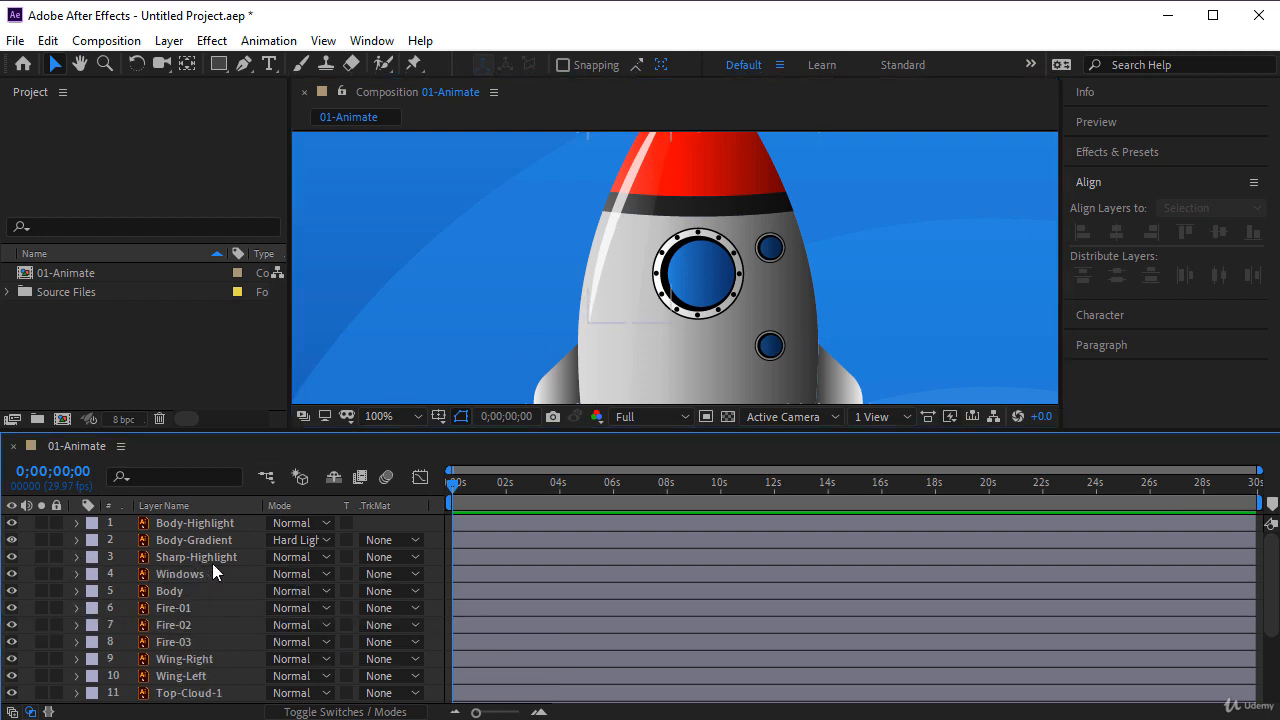
# - Give the Sky layer a Blue label and lock it
pyautogui.scroll(-3, 1268, 600)
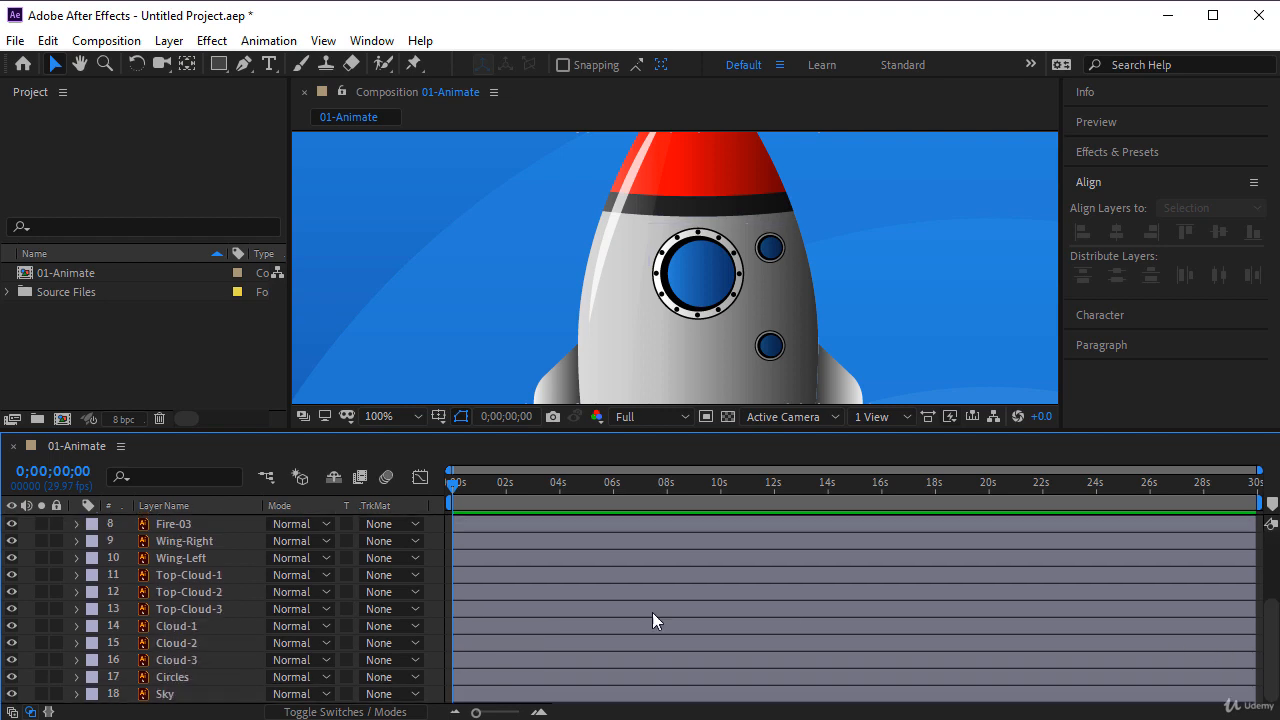
pyautogui.click(93, 694)
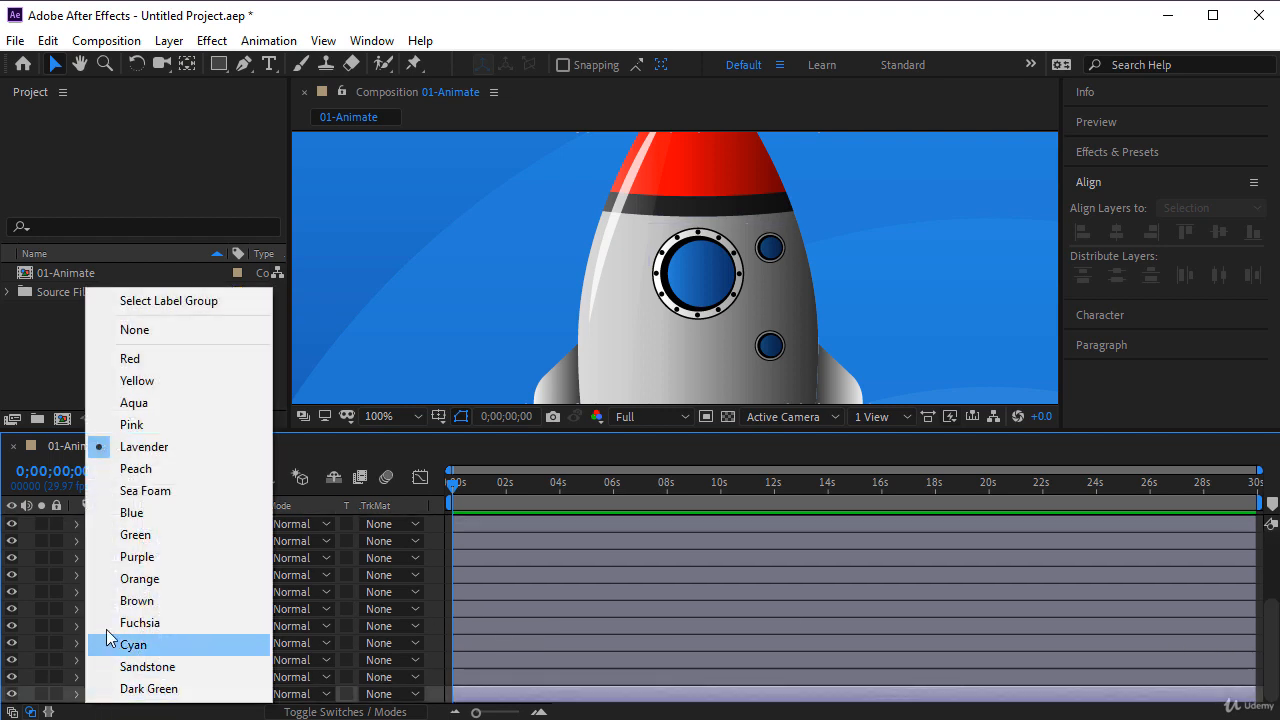
pyautogui.click(112, 512)
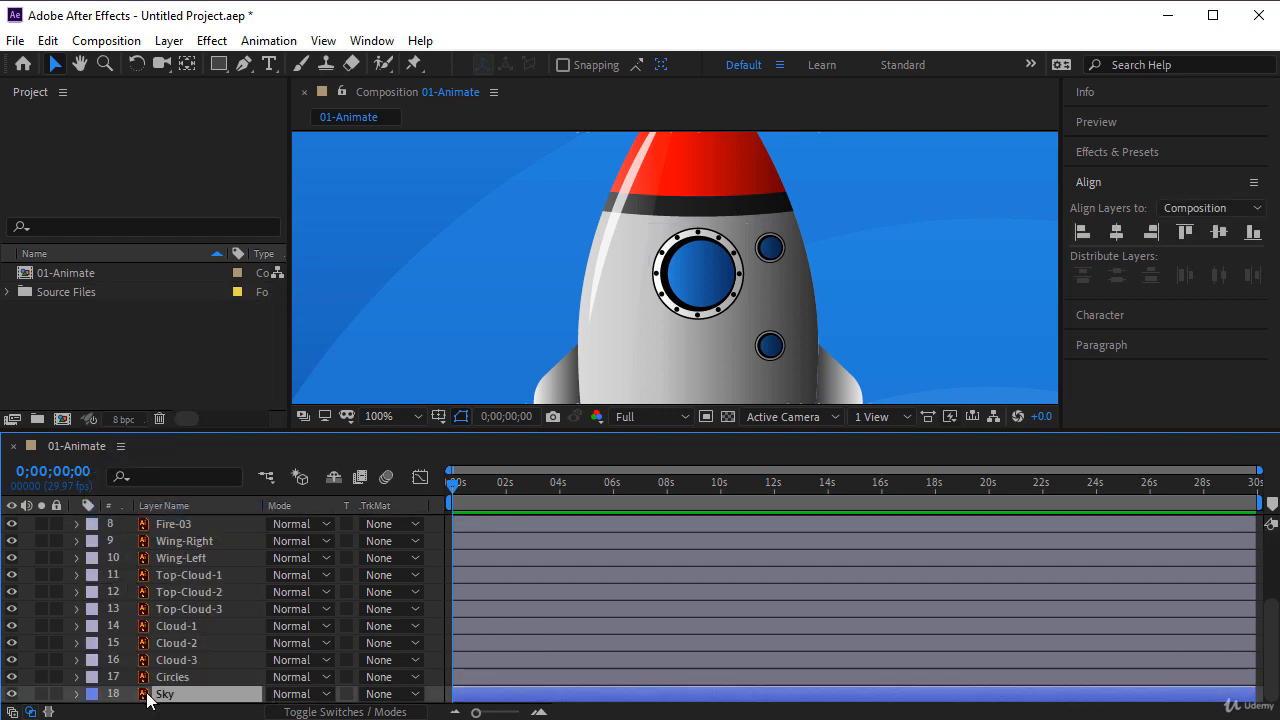
pyautogui.hotkey('shift', '/')
pyautogui.click(56, 694)
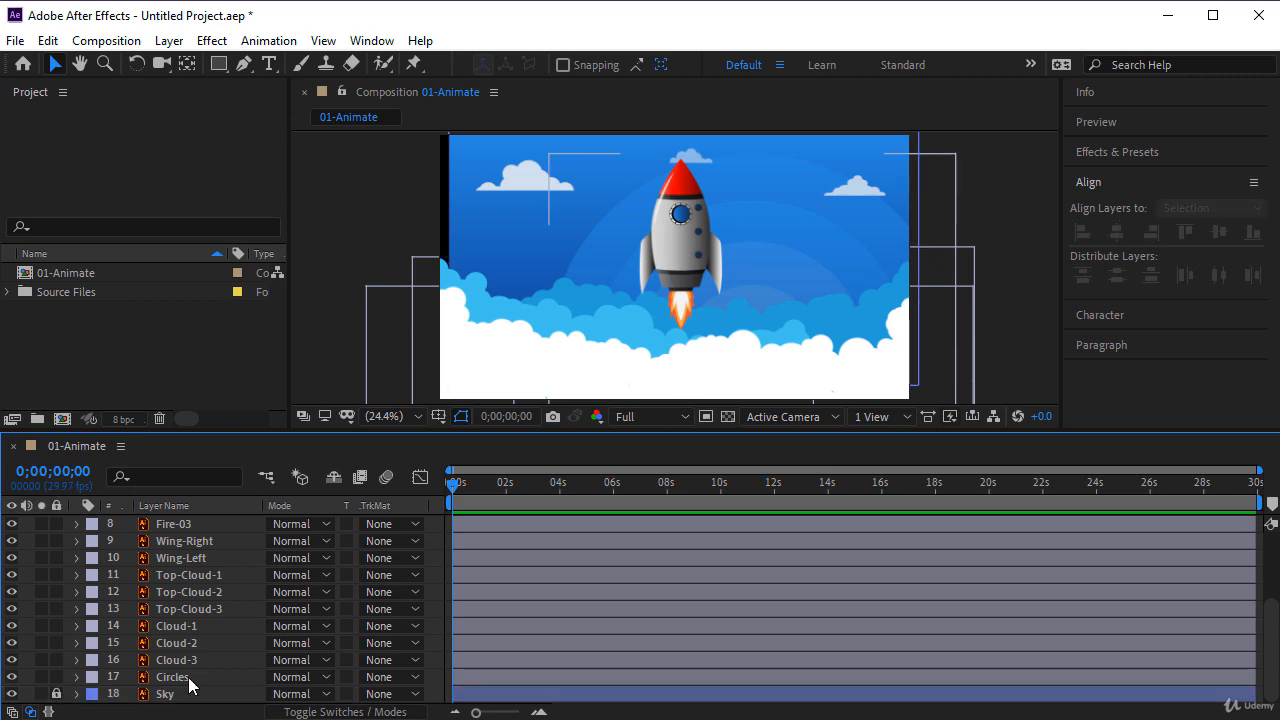
# - Give the Circles layer a Blue label and lock it
pyautogui.click(92, 677)
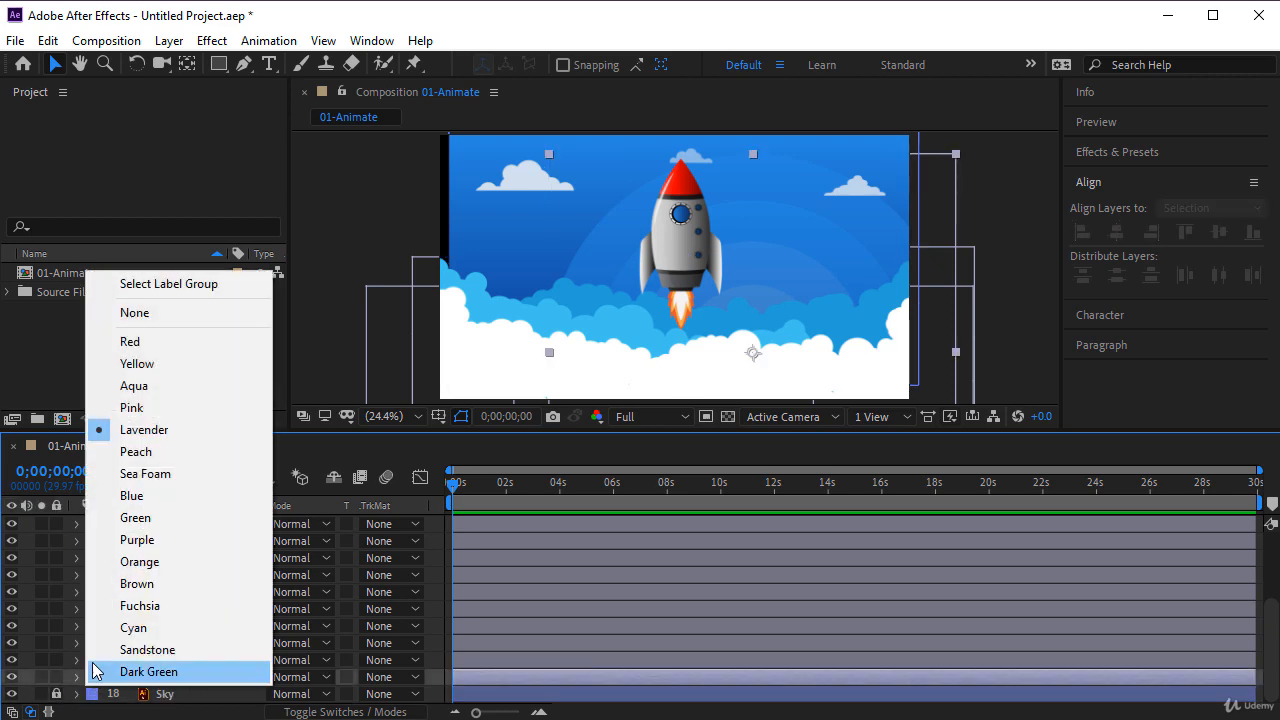
pyautogui.click(106, 495)
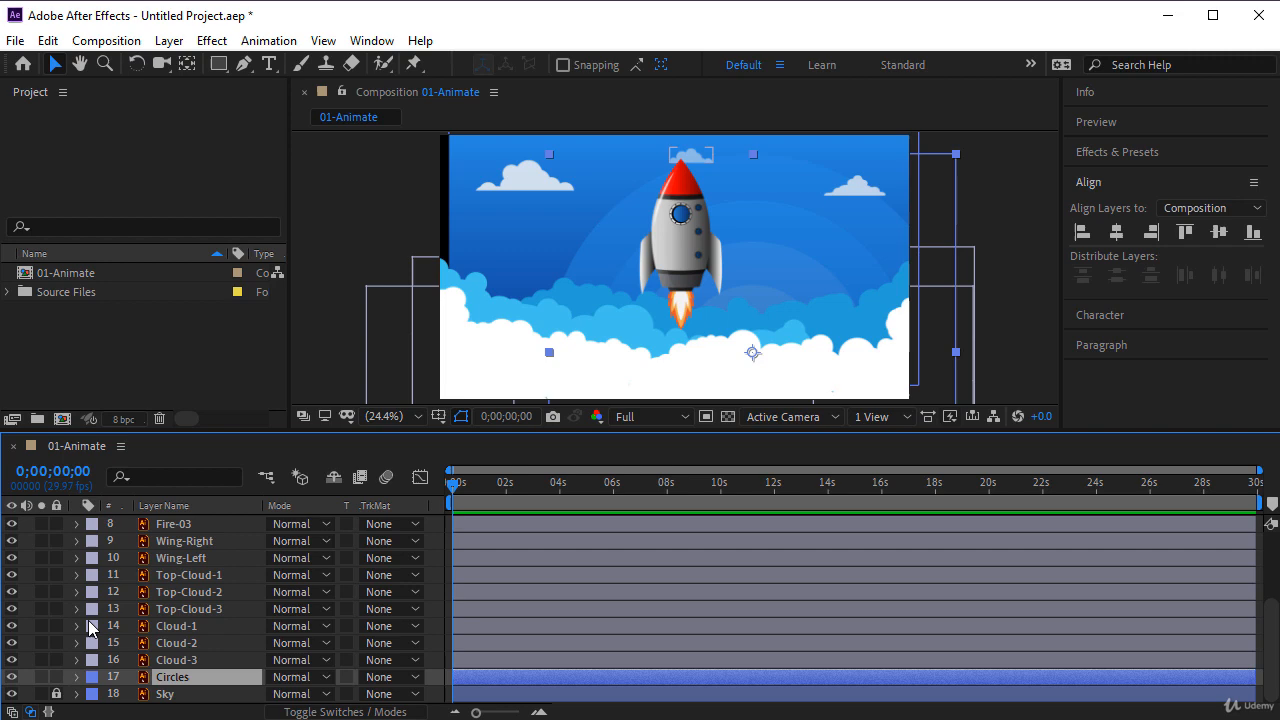
pyautogui.click(56, 677)
# - Assign a Yellow label to the Cloud-1, Cloud-2 and Cloud-3 layers
pyautogui.click(172, 661)
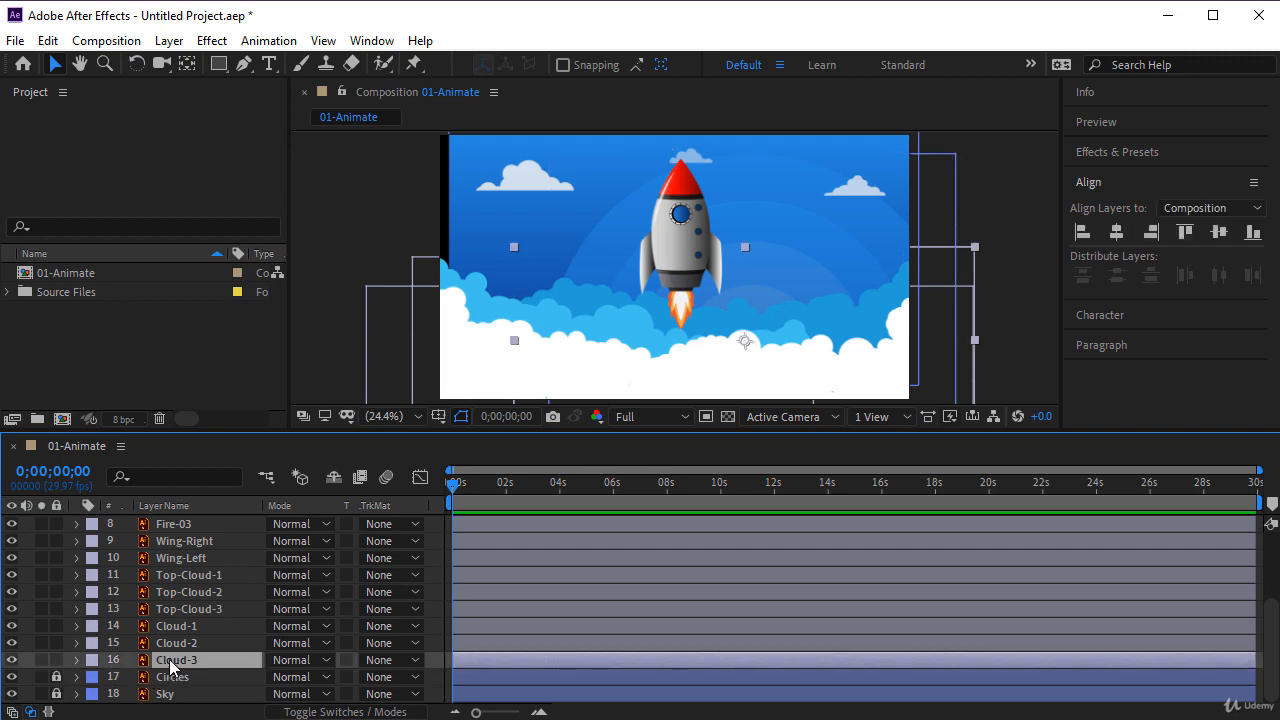
pyautogui.keyDown('shift'); pyautogui.click(176, 643); pyautogui.keyUp('shift')
pyautogui.keyDown('shift'); pyautogui.click(176, 626); pyautogui.keyUp('shift')
pyautogui.click(92, 626)
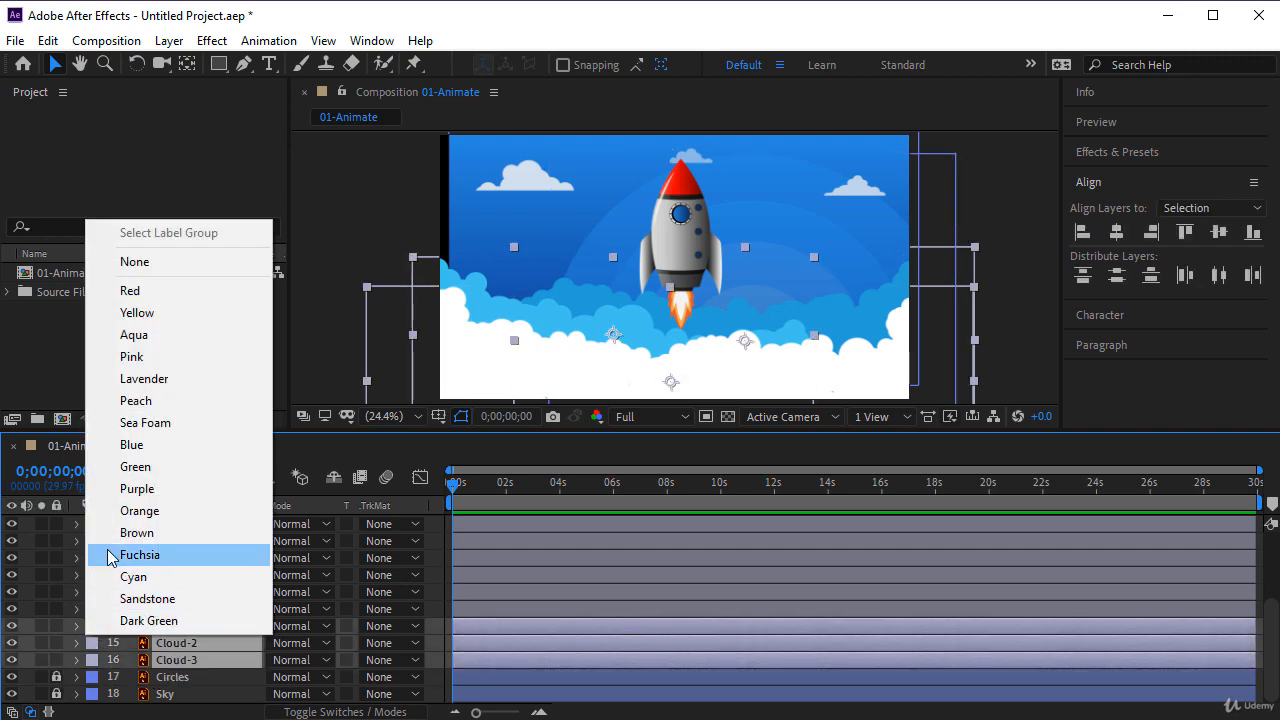
pyautogui.click(145, 314)
# - Assign an Orange label to Top-Cloud-1, Top-Cloud-2 and Top-Cloud-3, and display the layer switches instead of the blending modes
pyautogui.click(194, 605)
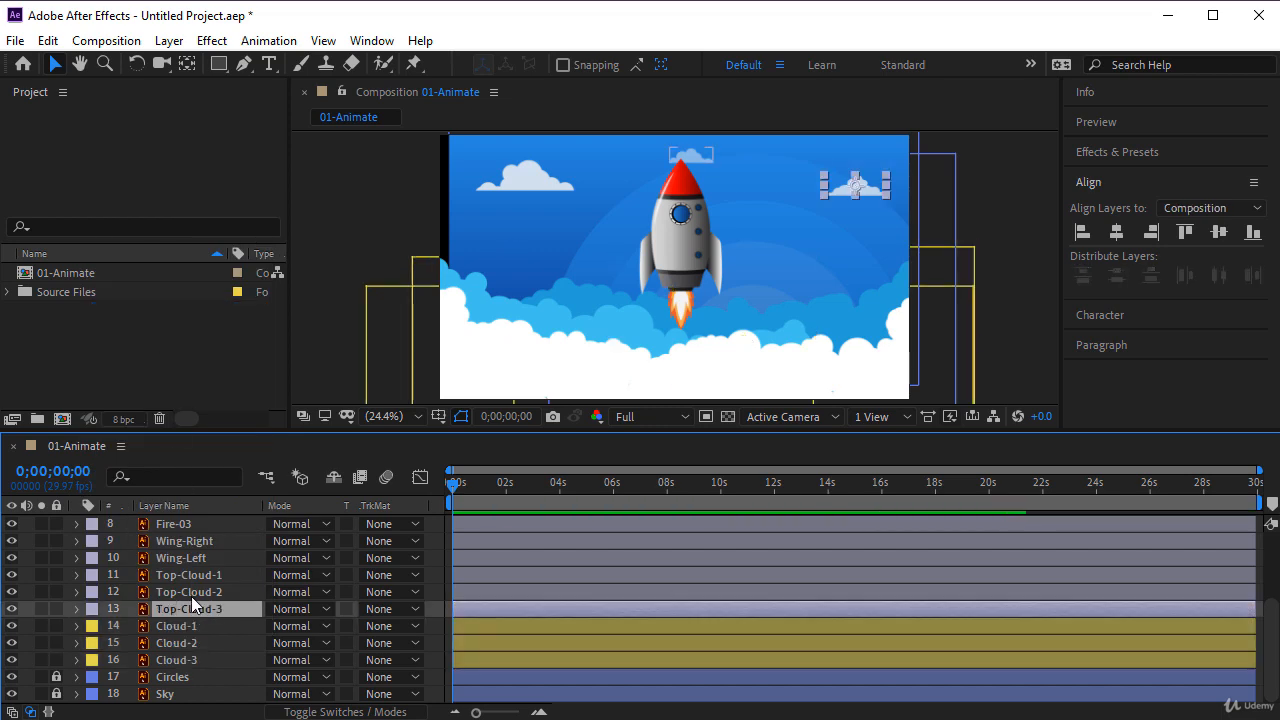
pyautogui.keyDown('shift'); pyautogui.click(190, 592); pyautogui.keyUp('shift')
pyautogui.keyDown('shift'); pyautogui.click(190, 575); pyautogui.keyUp('shift')
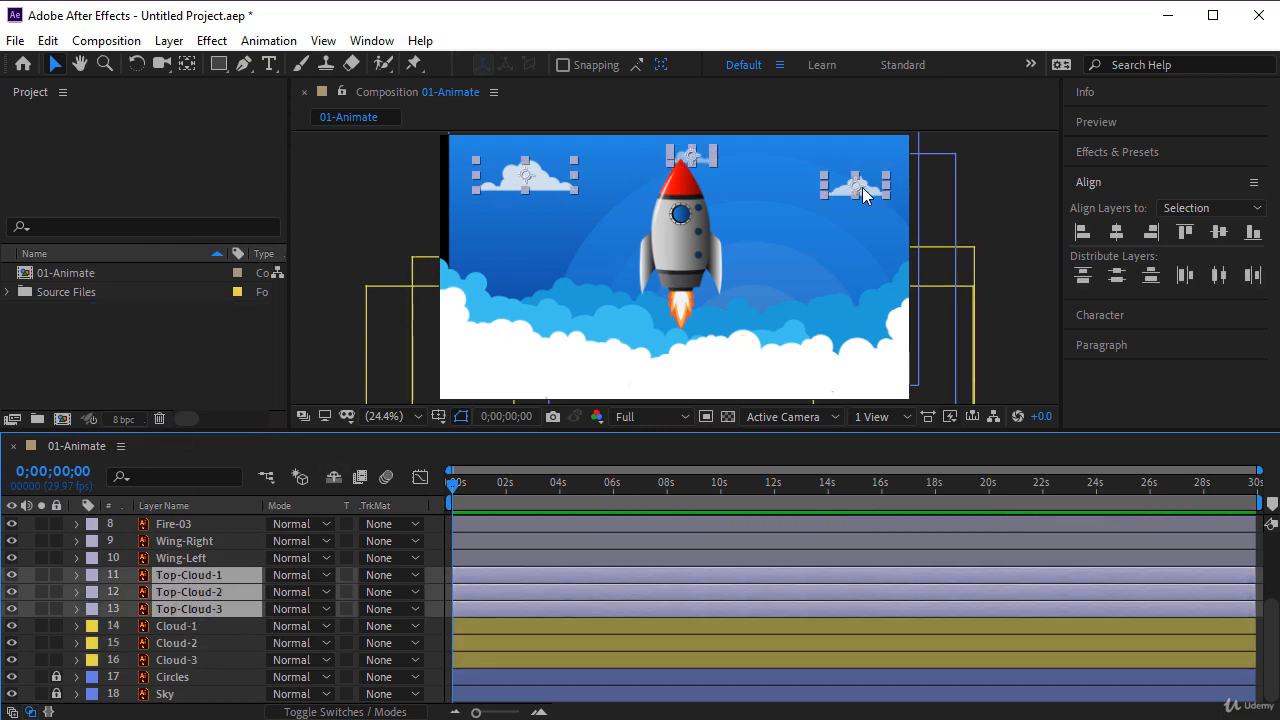
pyautogui.click(92, 576)
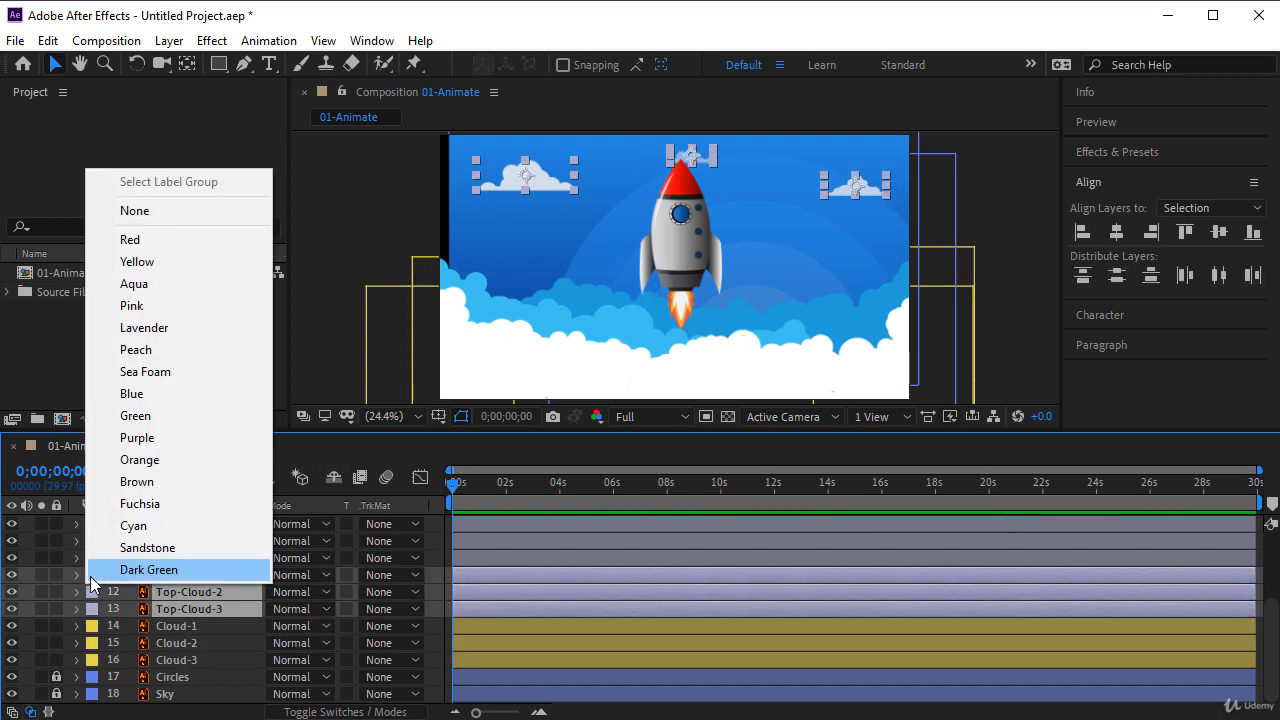
pyautogui.click(139, 460)
pyautogui.click(434, 598)
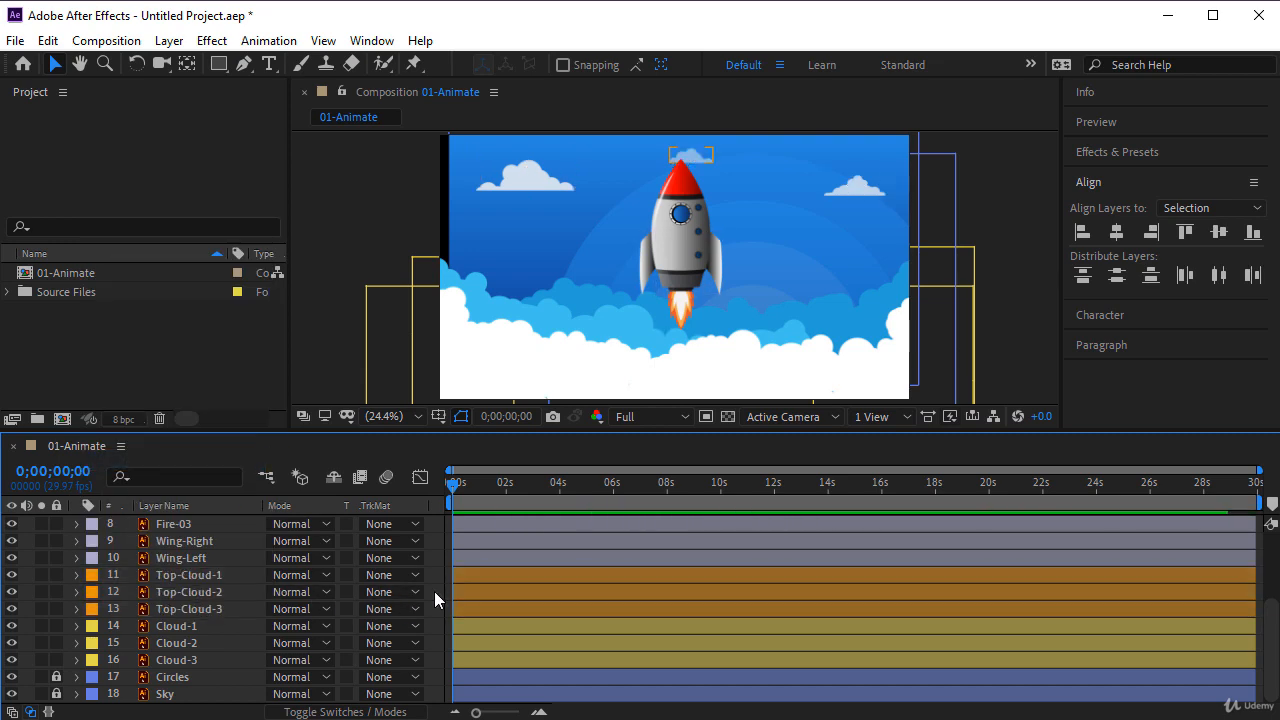
pyautogui.click(332, 712)
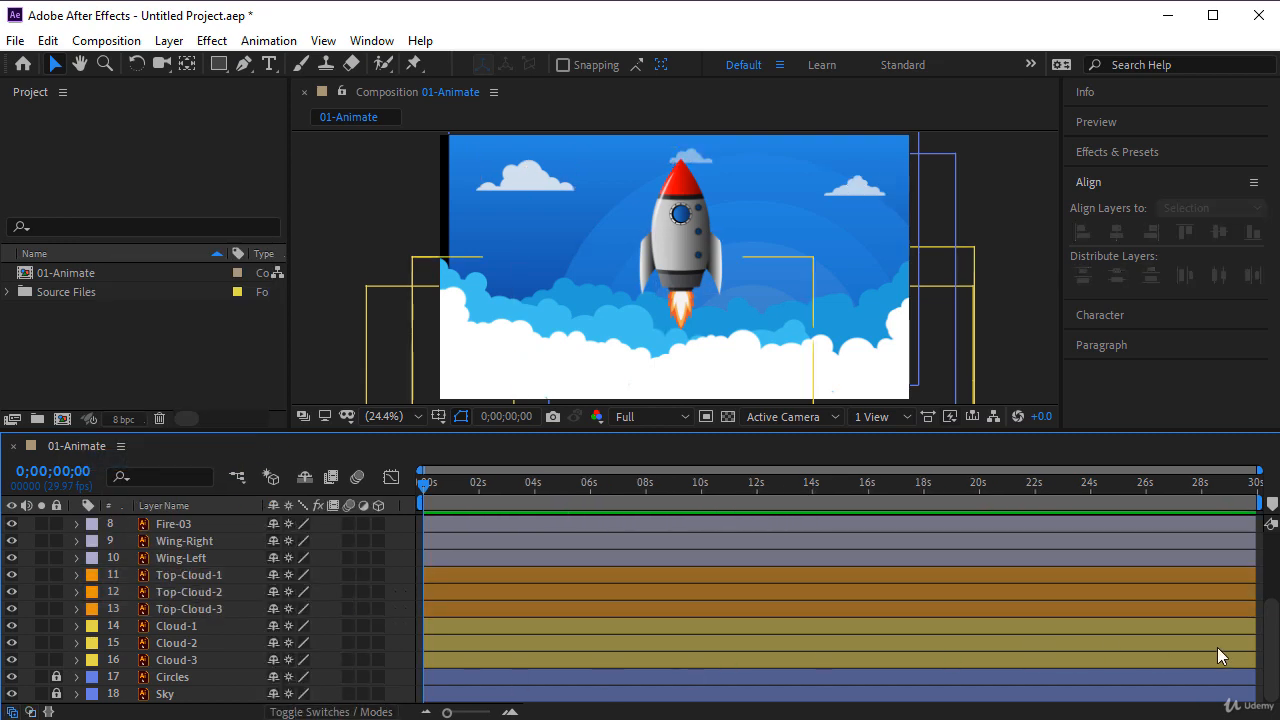
# - Try moving only the Body layer away from the other rocket parts, and undo the move
pyautogui.scroll(4, 353, 587)
pyautogui.click(186, 593)
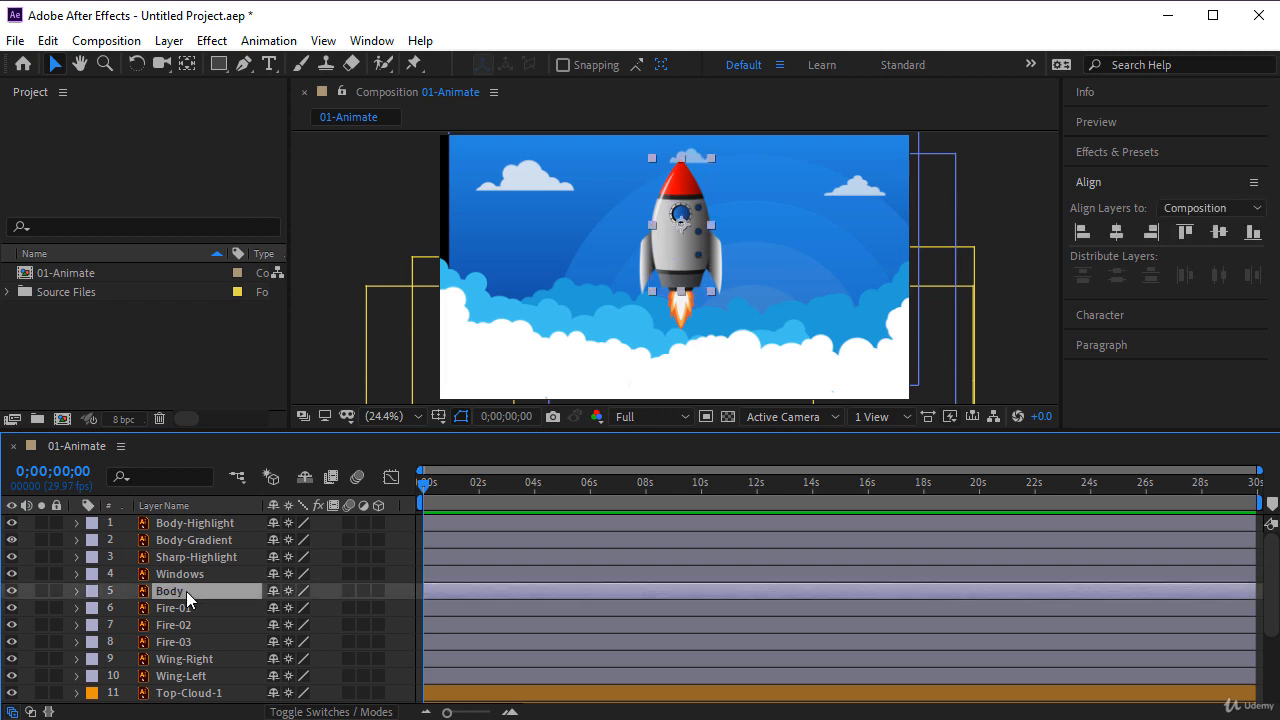
pyautogui.moveTo(675, 238); pyautogui.dragTo(566, 257)
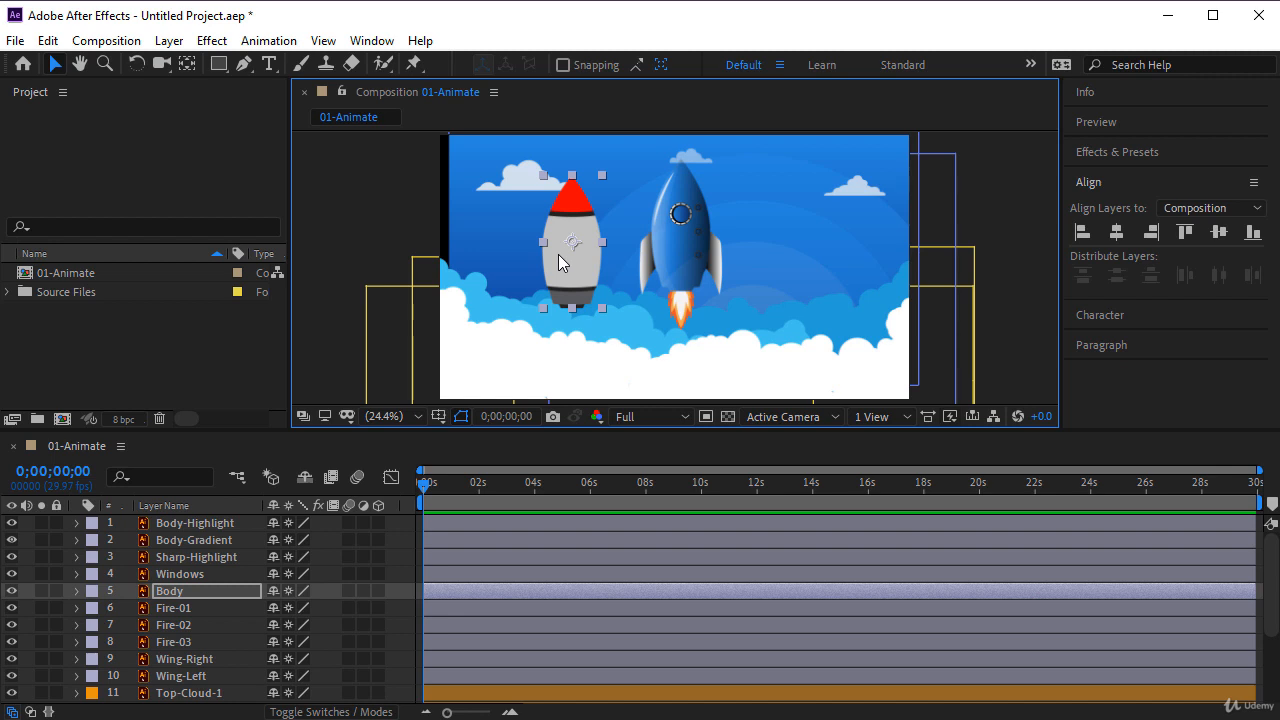
pyautogui.hotkey('ctrl', 'z')
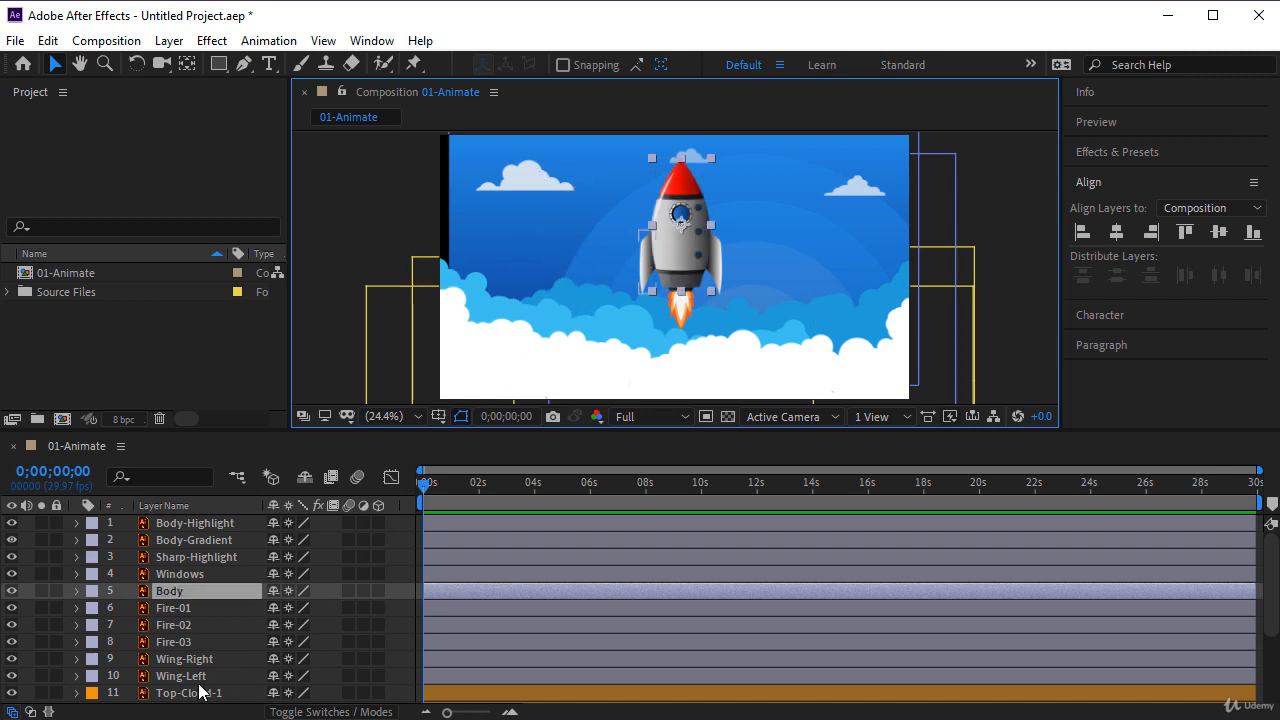
# - Select all rocket layers from Body-Highlight to Wing-Left except Body, and show the Parent & Link column in the timeline
pyautogui.click(190, 676)
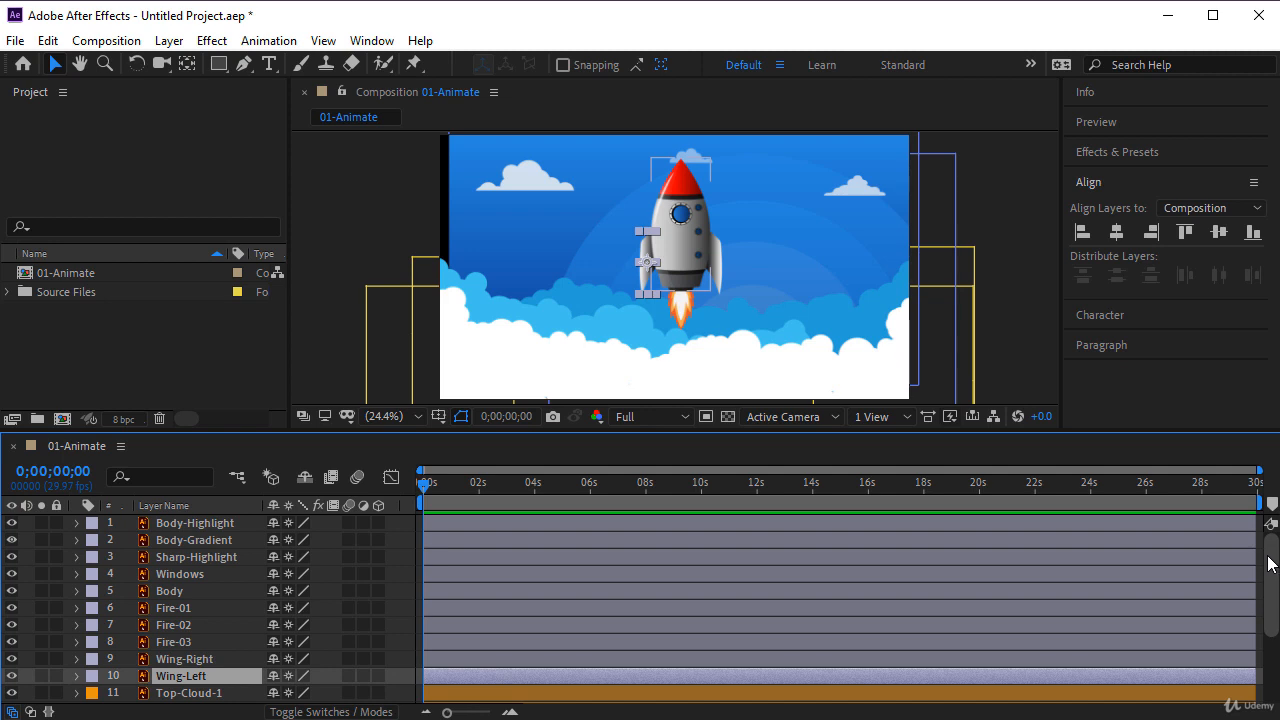
pyautogui.keyDown('shift'); pyautogui.click(185, 525); pyautogui.keyUp('shift')
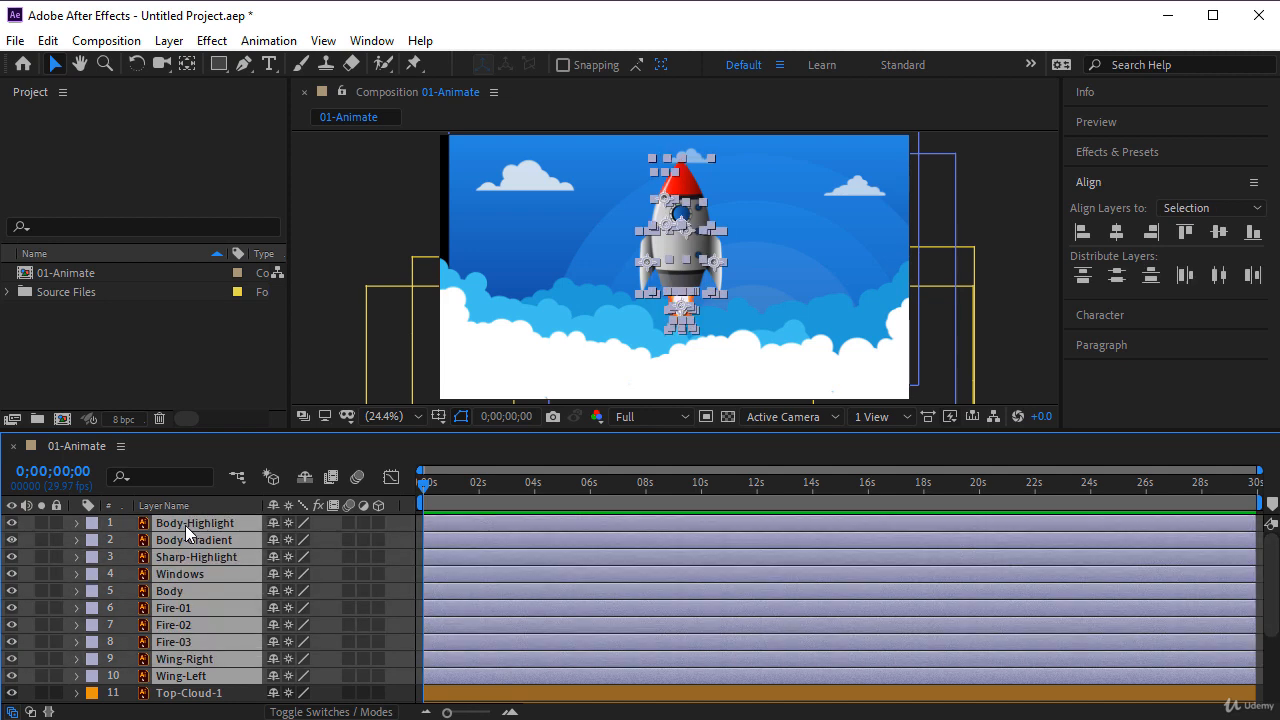
pyautogui.keyDown('ctrl'); pyautogui.click(173, 592); pyautogui.keyUp('ctrl')
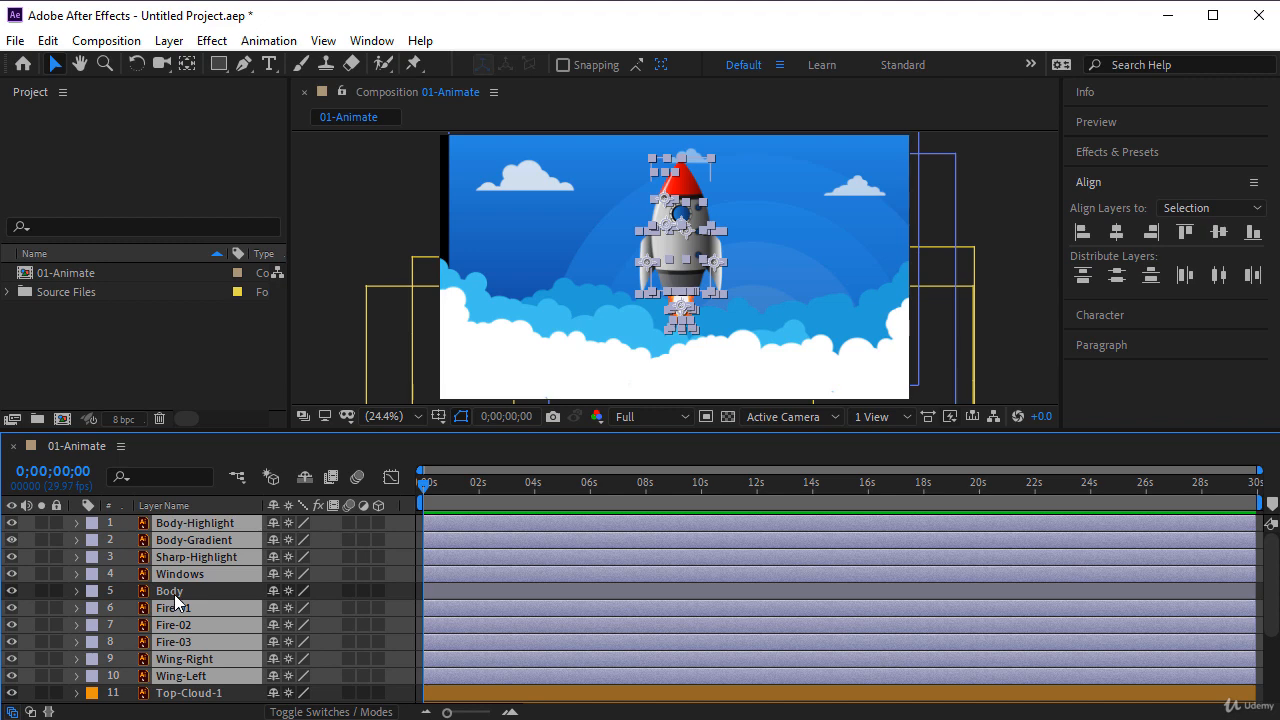
pyautogui.rightClick(336, 504)
pyautogui.moveTo(395, 570)
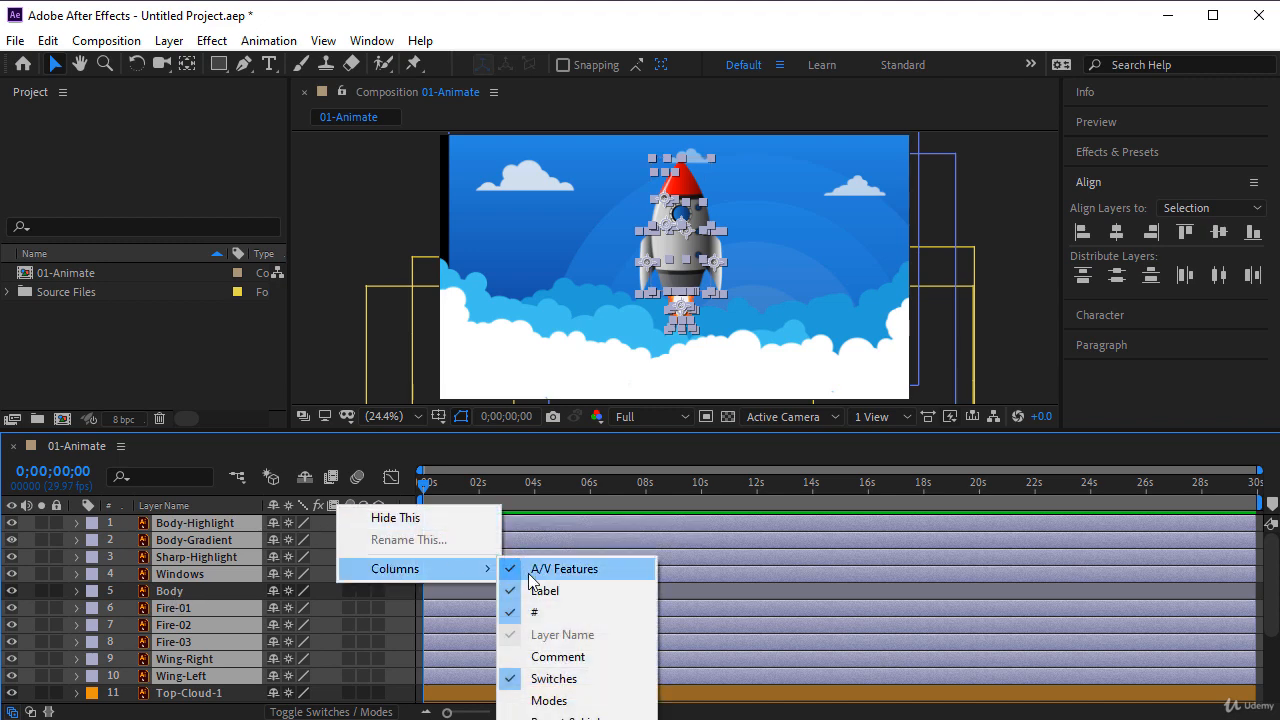
pyautogui.click(575, 717)
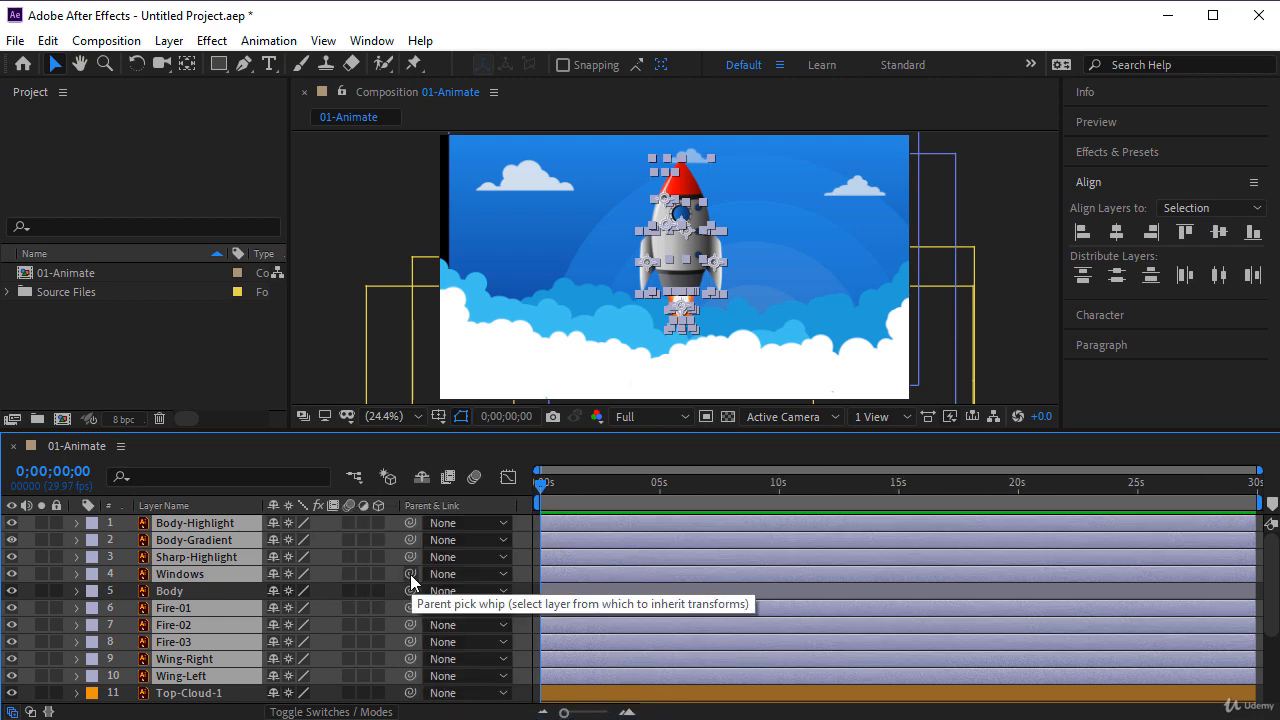
# - Parent the selected rocket layers to the Body layer and clear the selection
pyautogui.moveTo(410, 574)
pyautogui.mouseDown()
pyautogui.moveTo(188, 592)
pyautogui.moveTo(408, 578)
pyautogui.mouseUp()
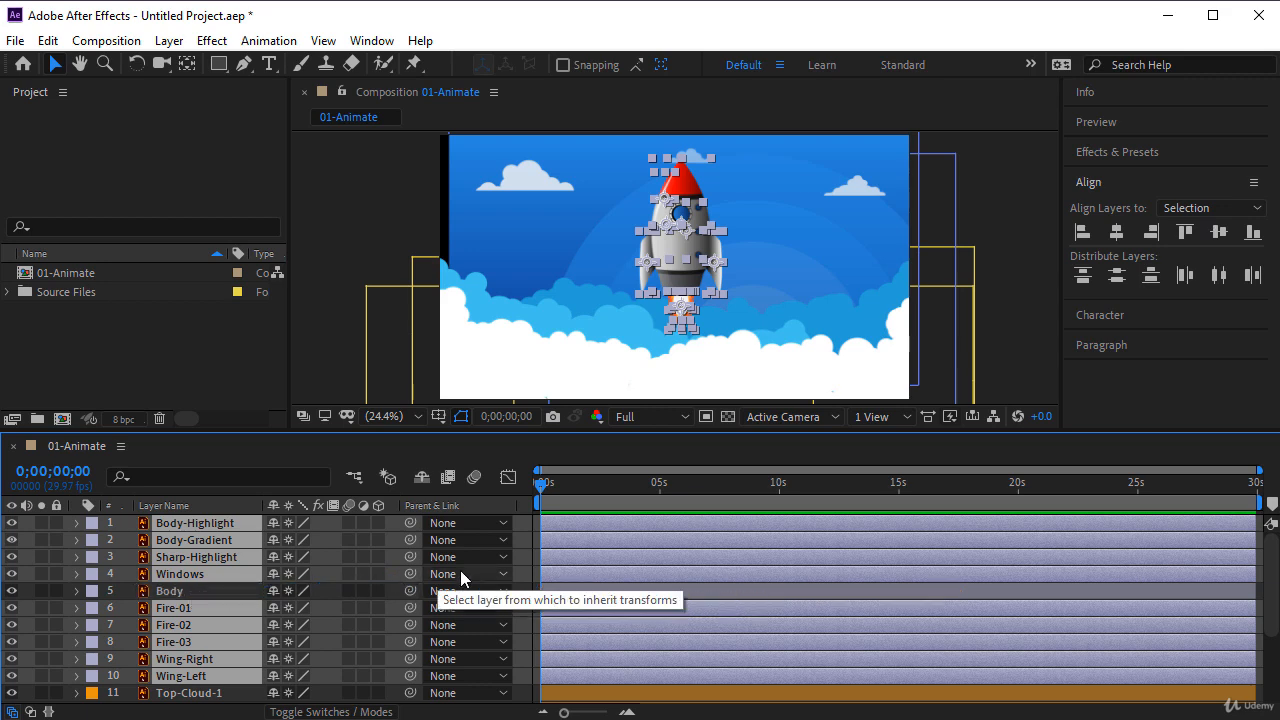
pyautogui.click(439, 573)
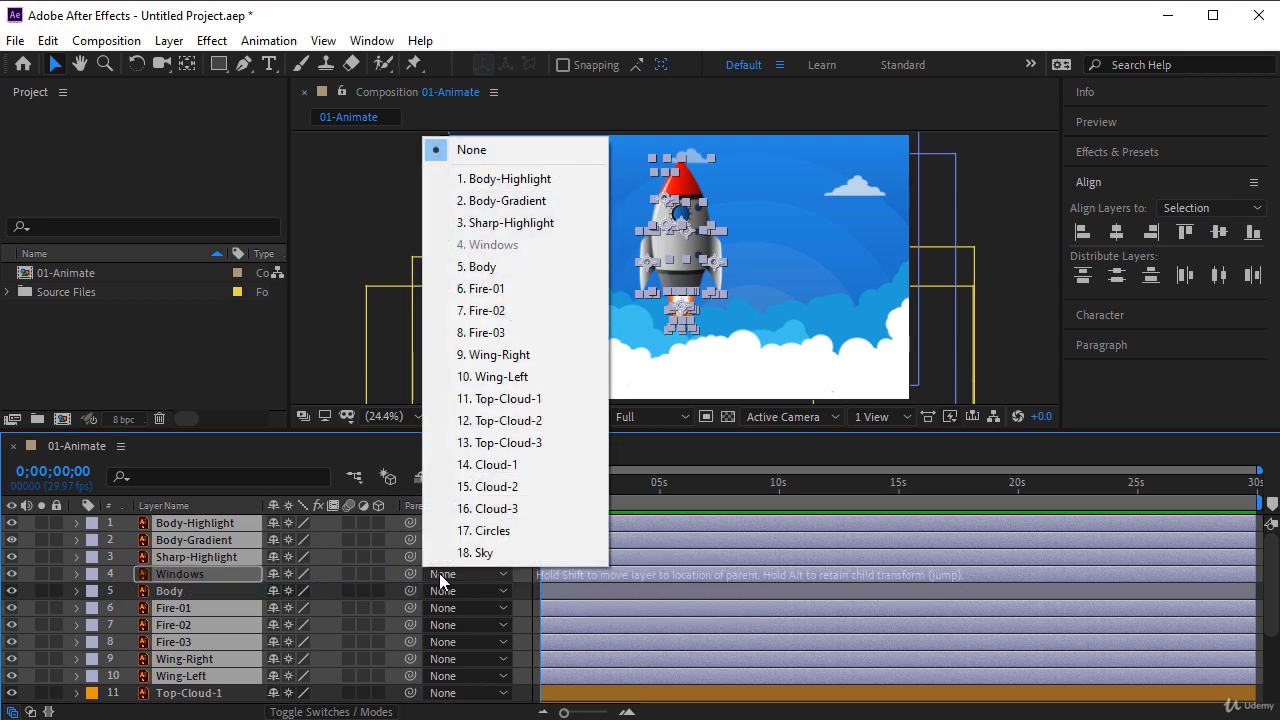
pyautogui.click(474, 272)
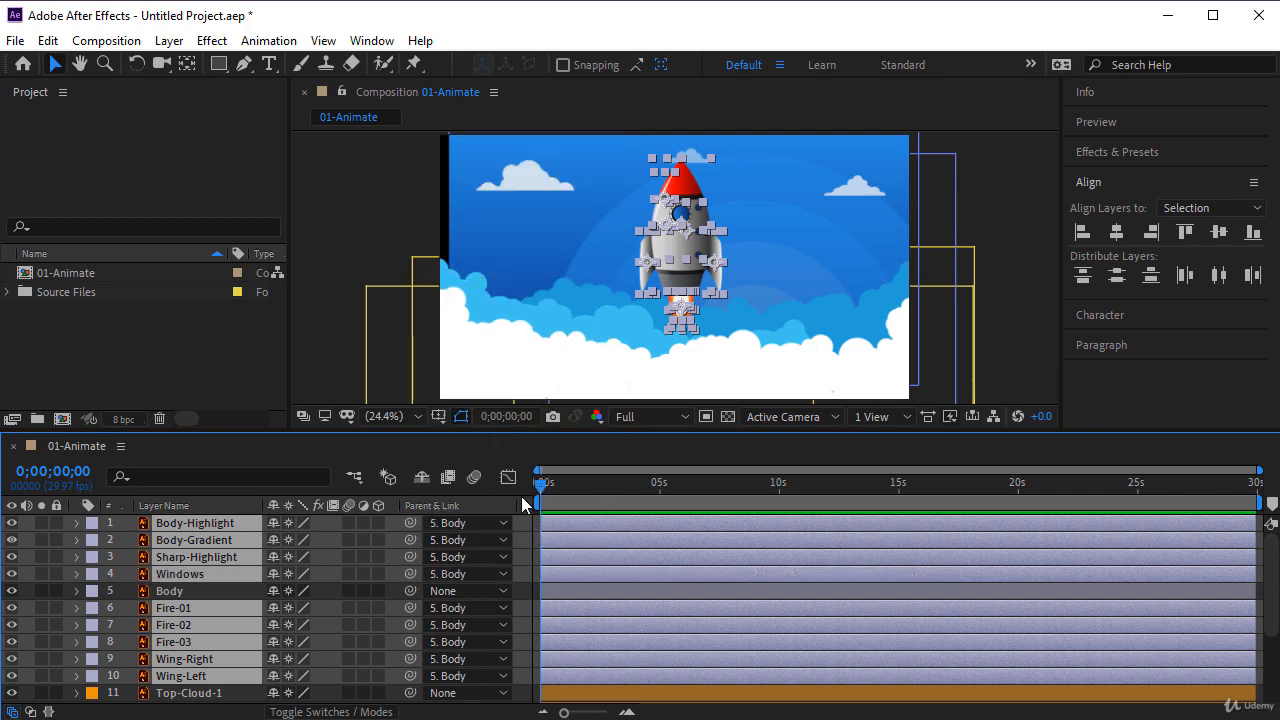
pyautogui.click(526, 546)
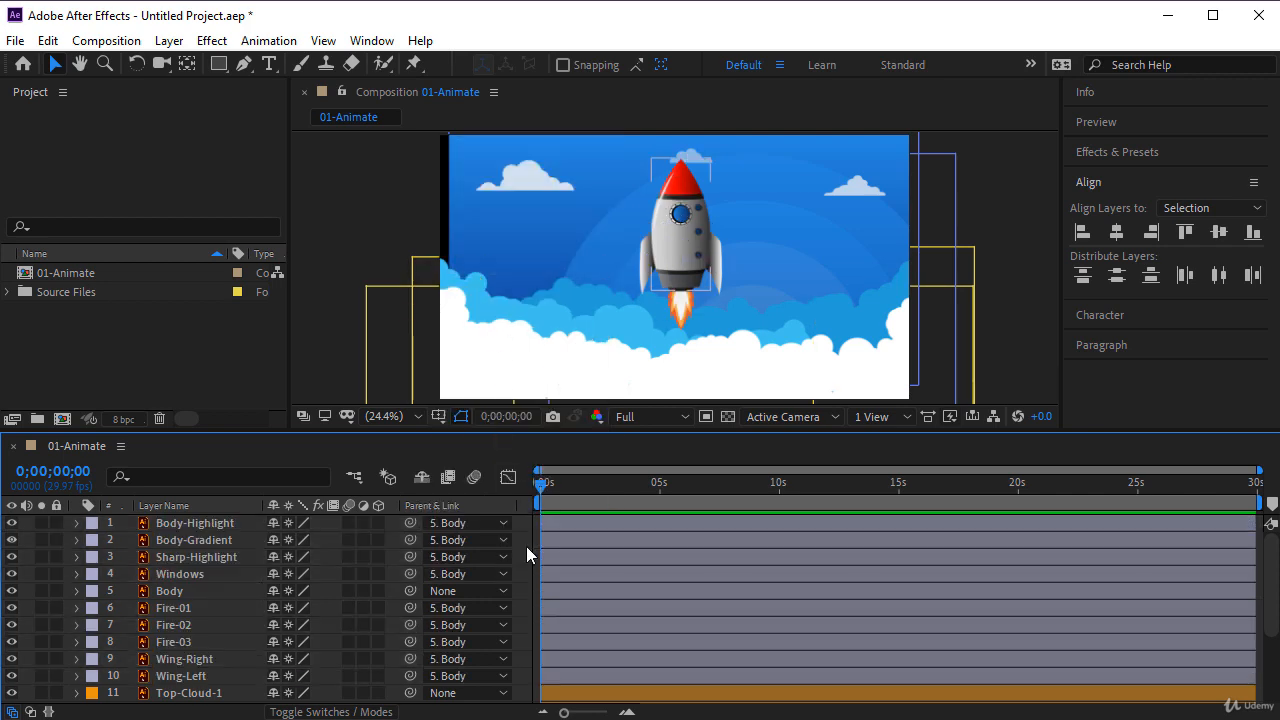
# - Assign a Green label to the Body layer
pyautogui.click(191, 590)
pyautogui.click(92, 590)
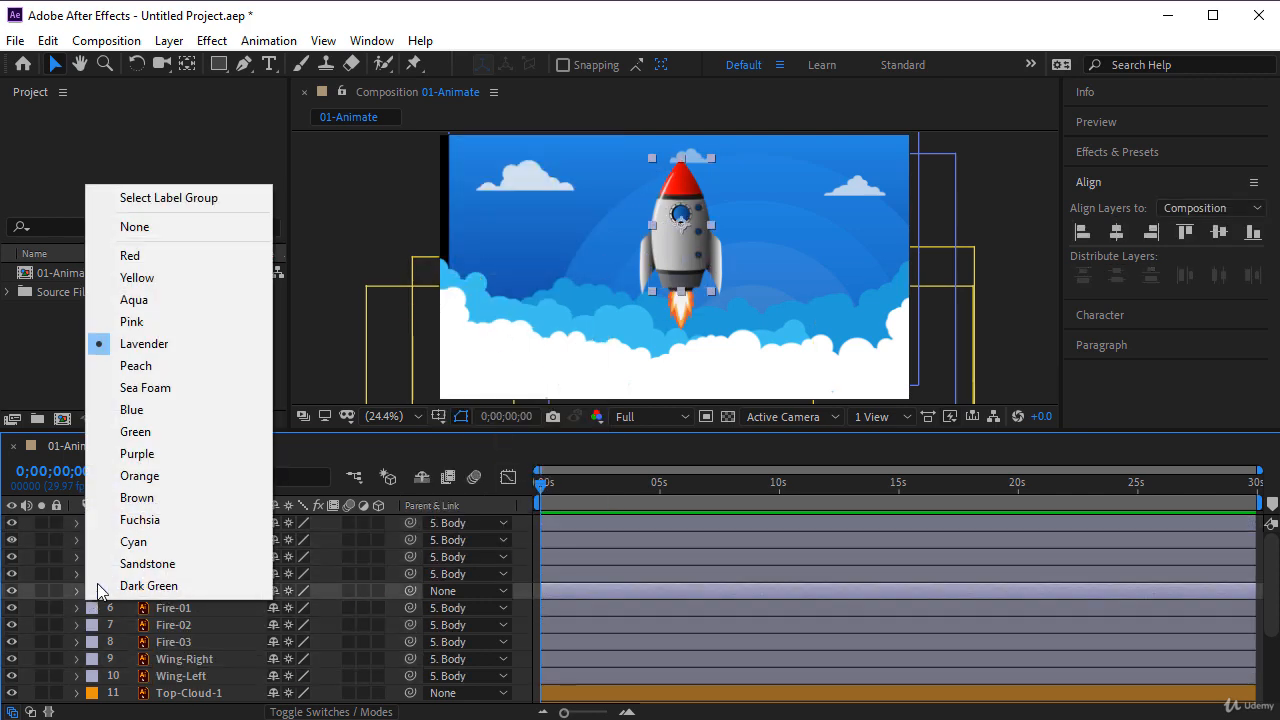
pyautogui.click(136, 433)
pyautogui.click(523, 588)
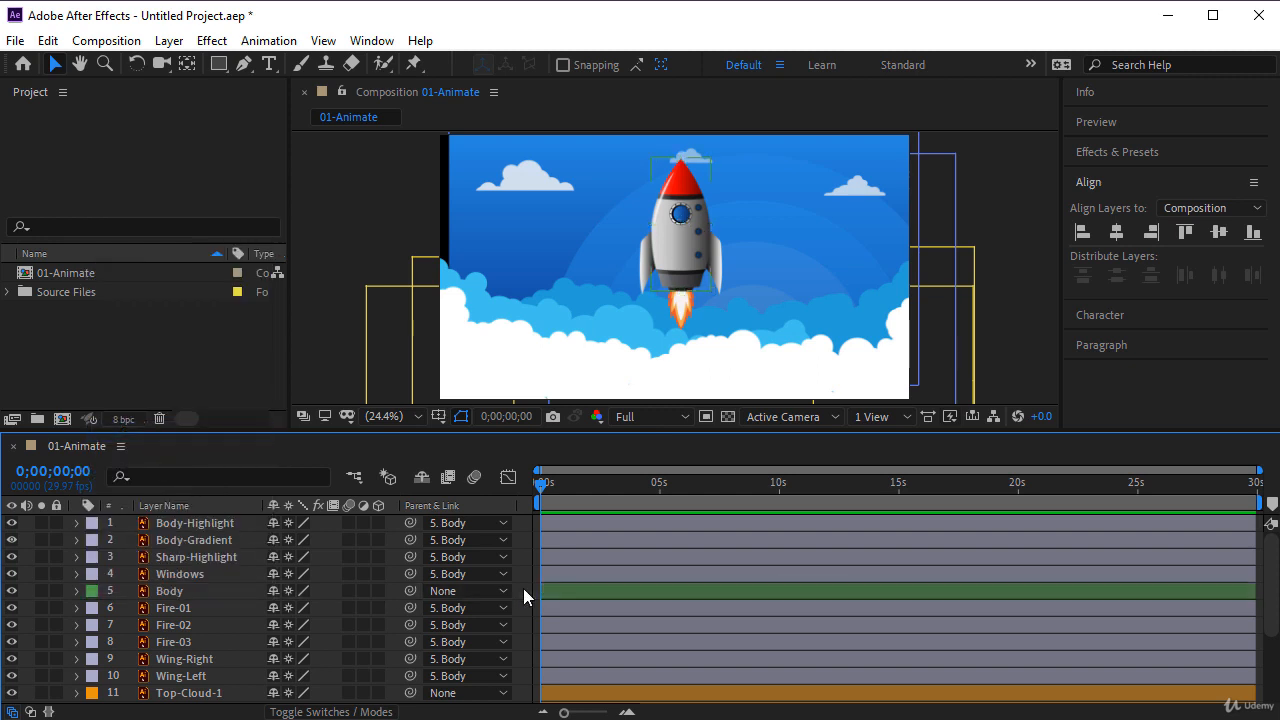
# - Try moving the Body layer together with its parented rocket parts, and undo the move
pyautogui.click(168, 592)
pyautogui.moveTo(672, 258)
pyautogui.mouseDown()
pyautogui.moveTo(601, 306)
pyautogui.moveTo(537, 296)
pyautogui.moveTo(604, 278)
pyautogui.moveTo(670, 285)
pyautogui.moveTo(628, 312)
pyautogui.moveTo(674, 257)
pyautogui.mouseUp()
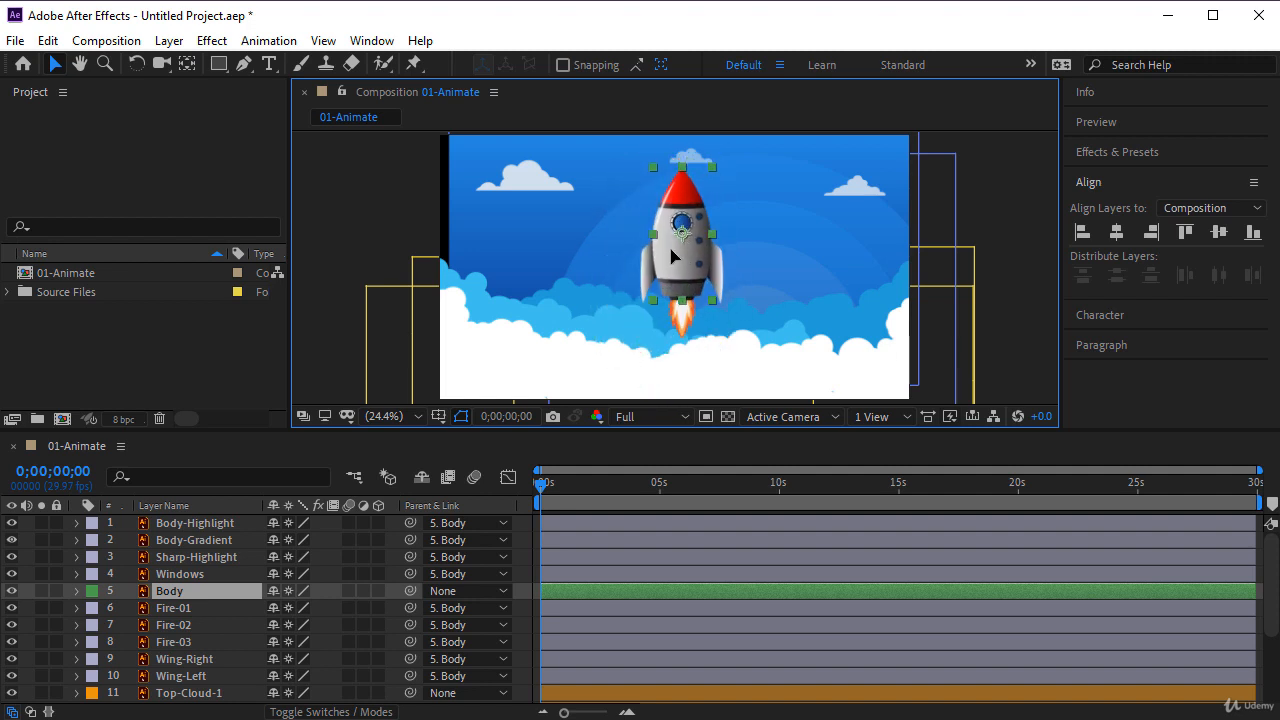
pyautogui.hotkey('ctrl', 'z')
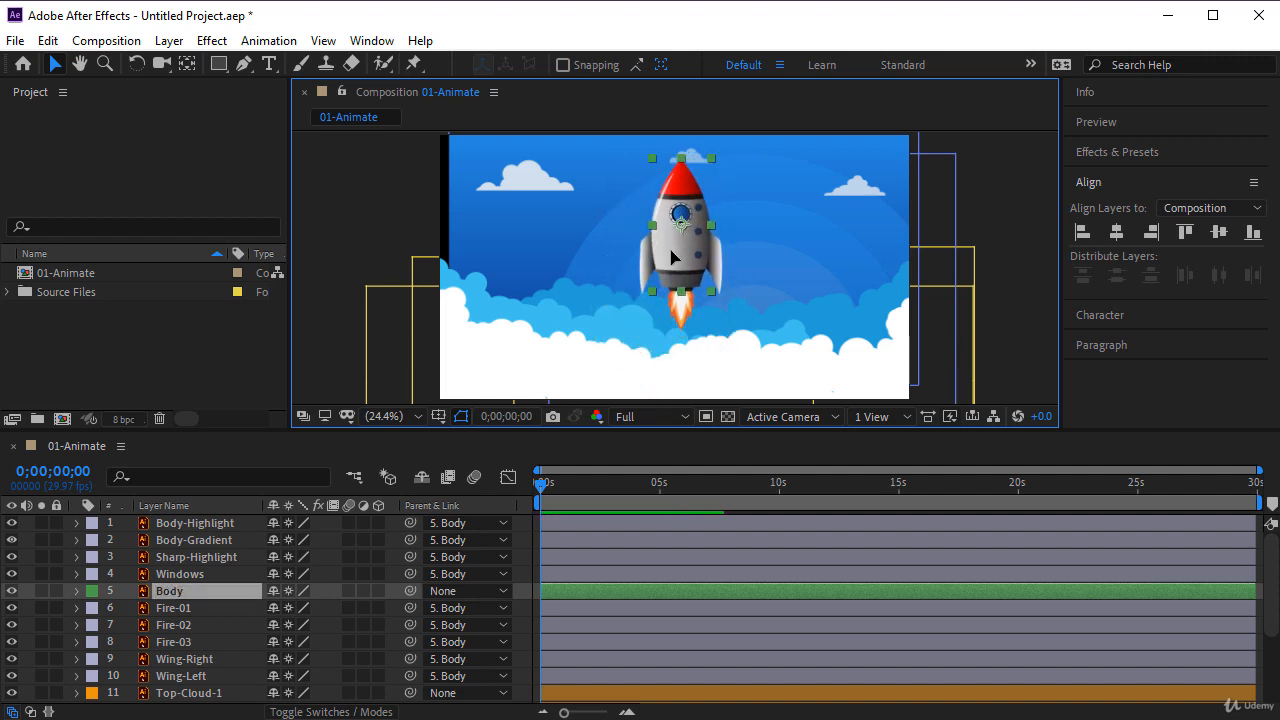
# - Set the Body layer's scale to 60% and collapse its properties
pyautogui.click(185, 593)
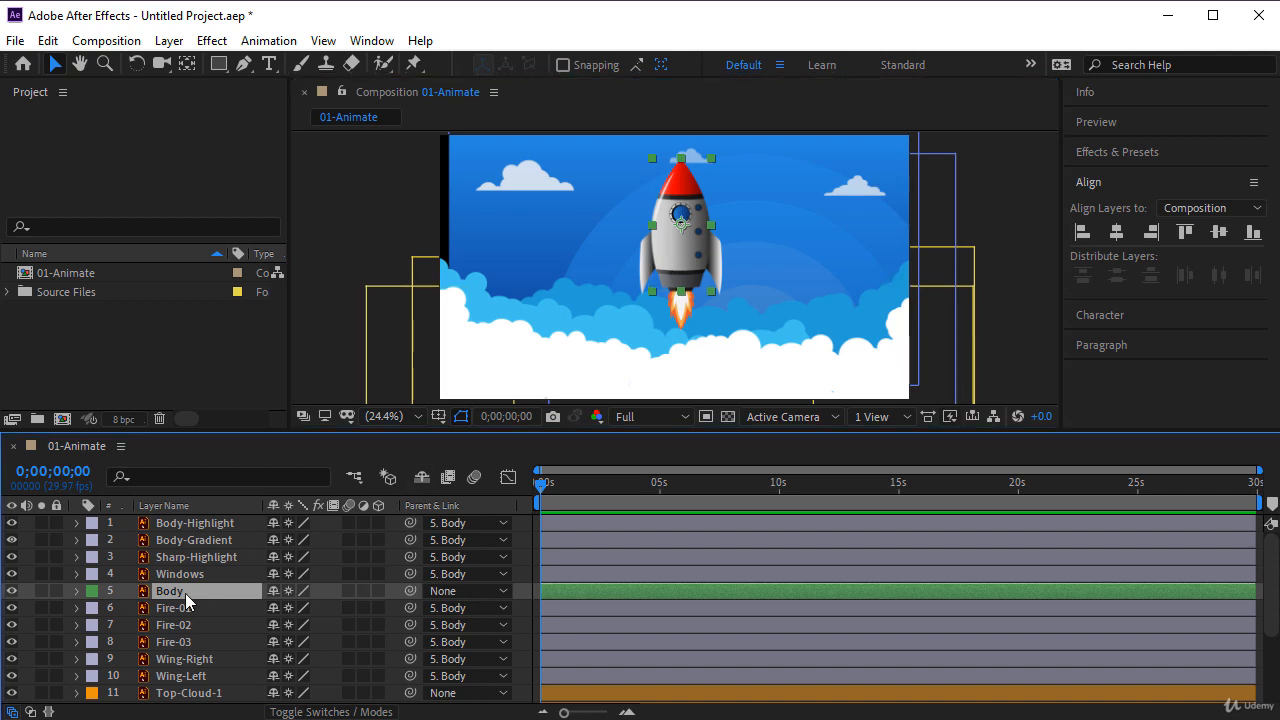
pyautogui.press('s')
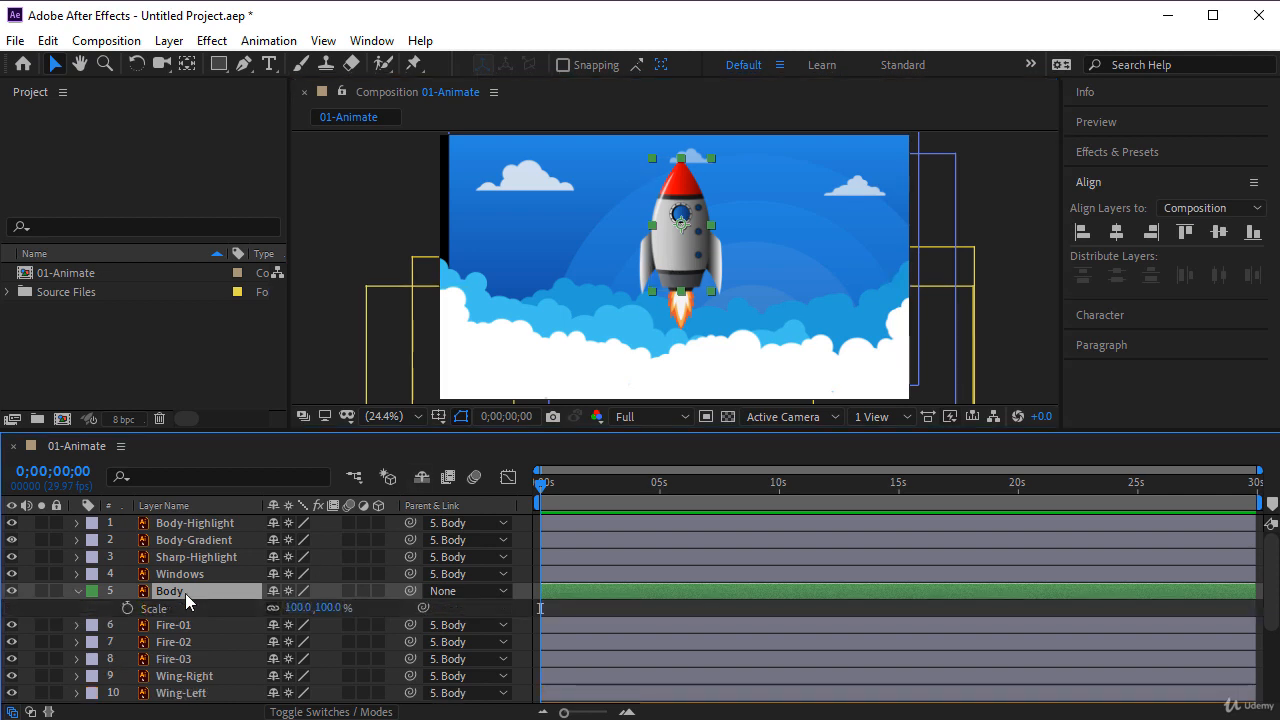
pyautogui.press('s')
pyautogui.click(77, 591)
pyautogui.click(93, 609)
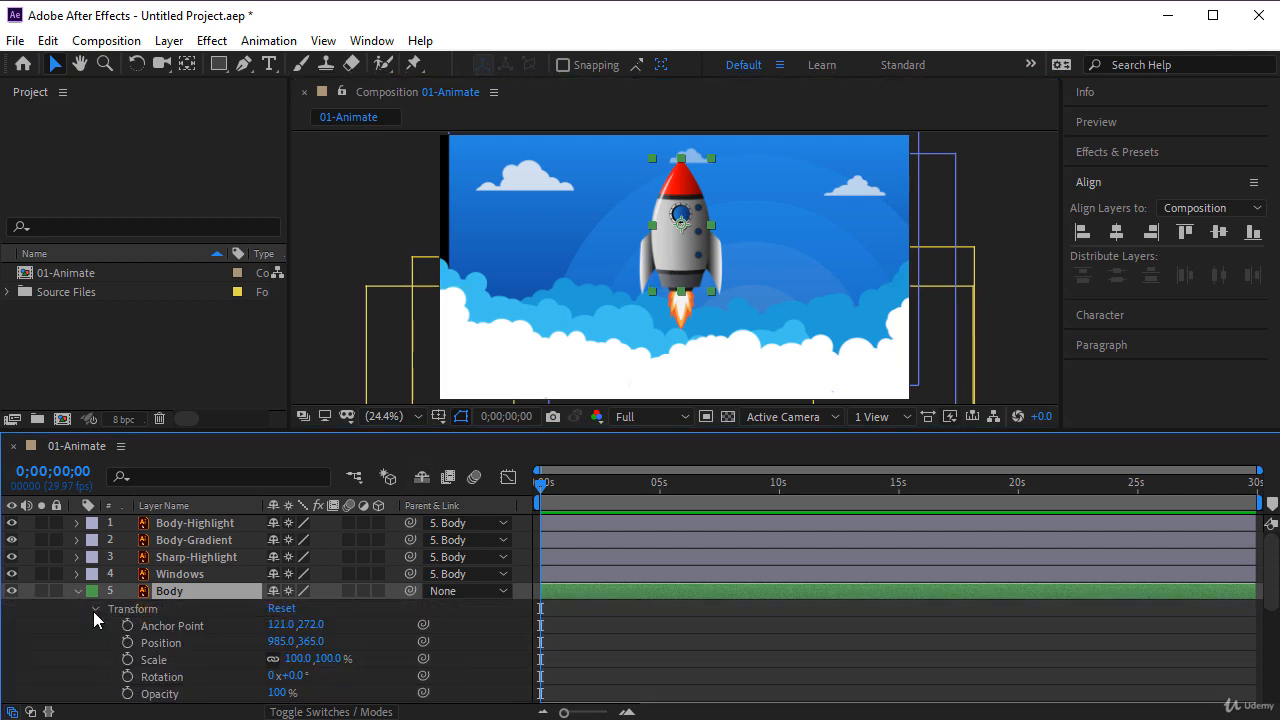
pyautogui.click(291, 659)
pyautogui.write('60')
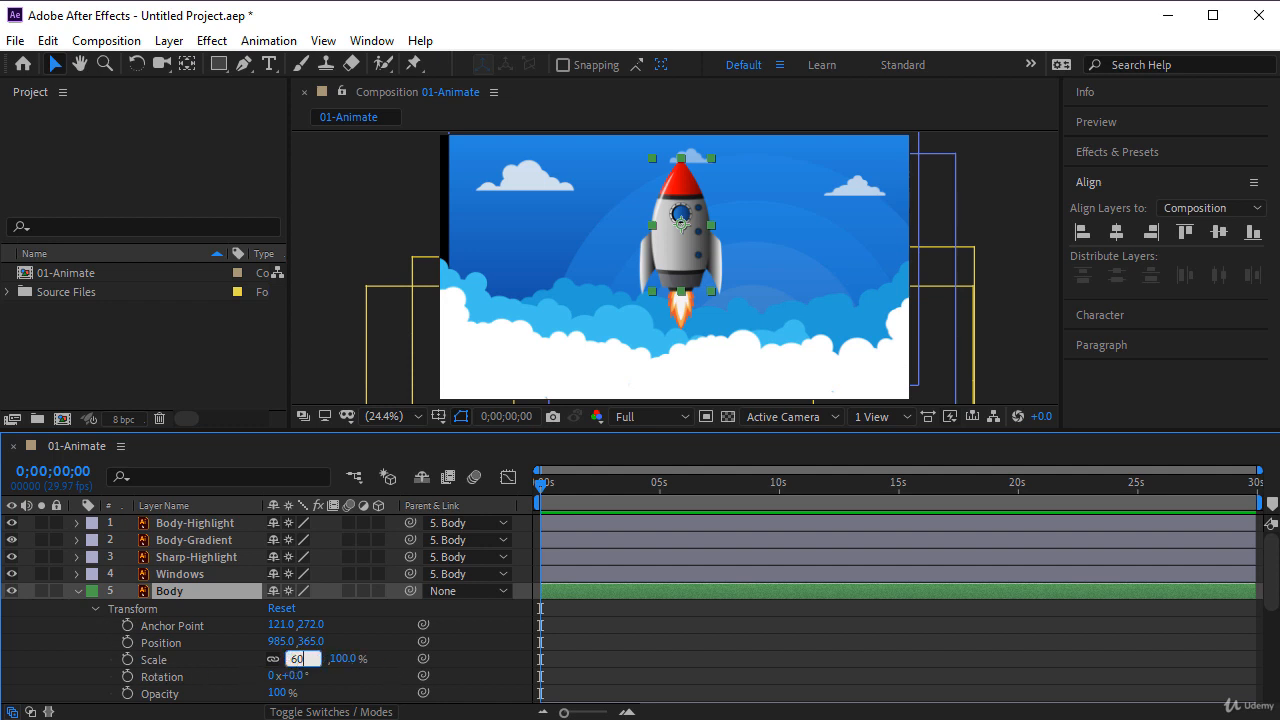
pyautogui.press('Return')
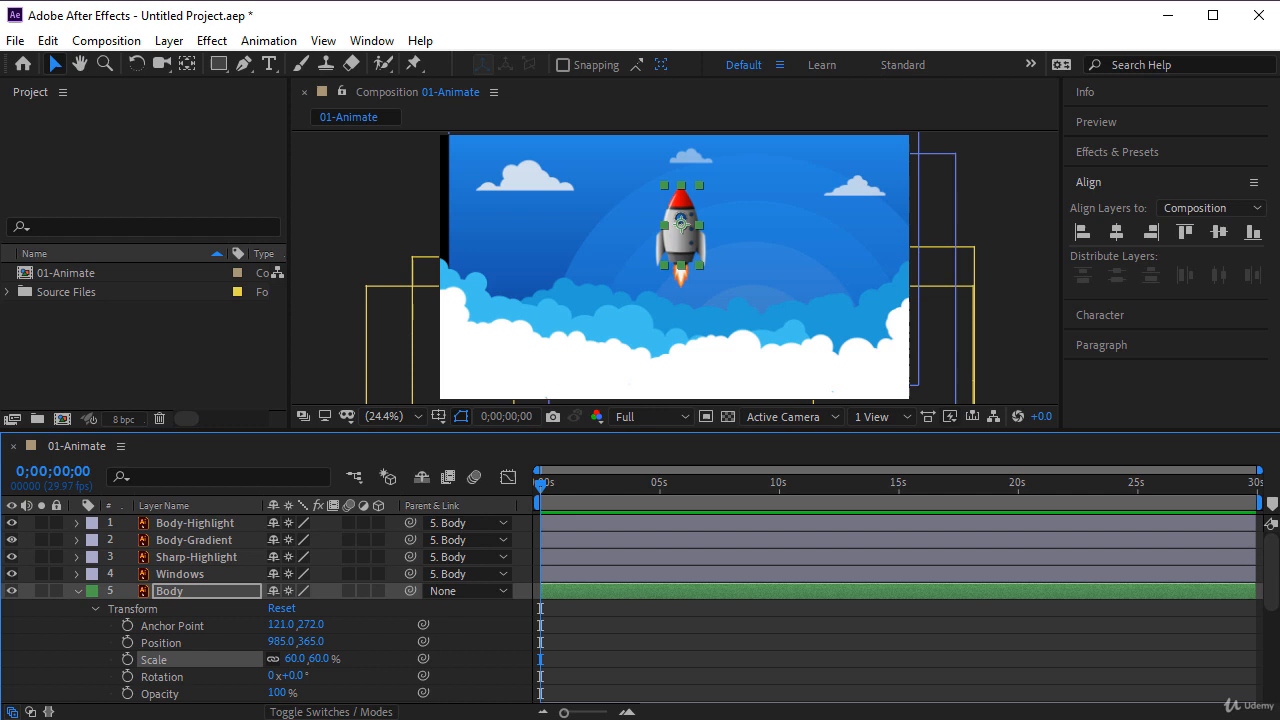
pyautogui.click(78, 592)
pyautogui.press('F2')
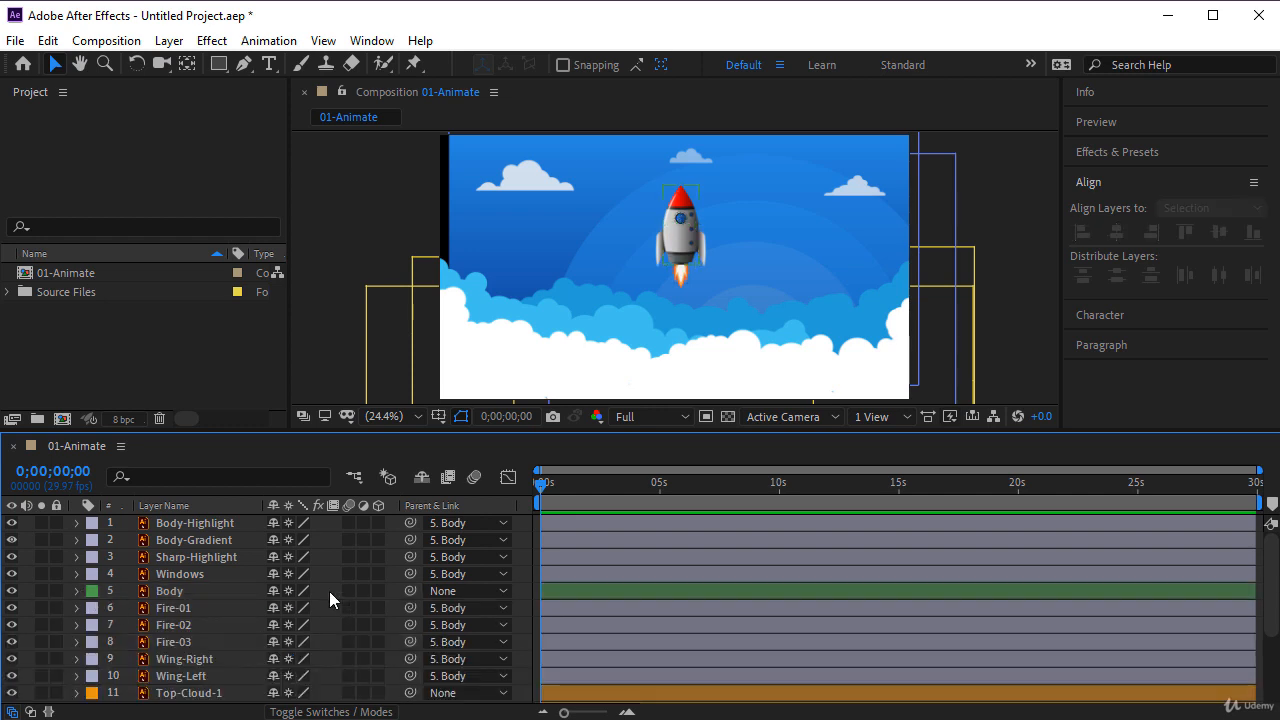
# - Move the rocket by its Body layer down over the white clouds, and place the Cloud-1 layer above all rocket layers in the stack
pyautogui.click(214, 592)
pyautogui.moveTo(672, 249); pyautogui.dragTo(688, 345)
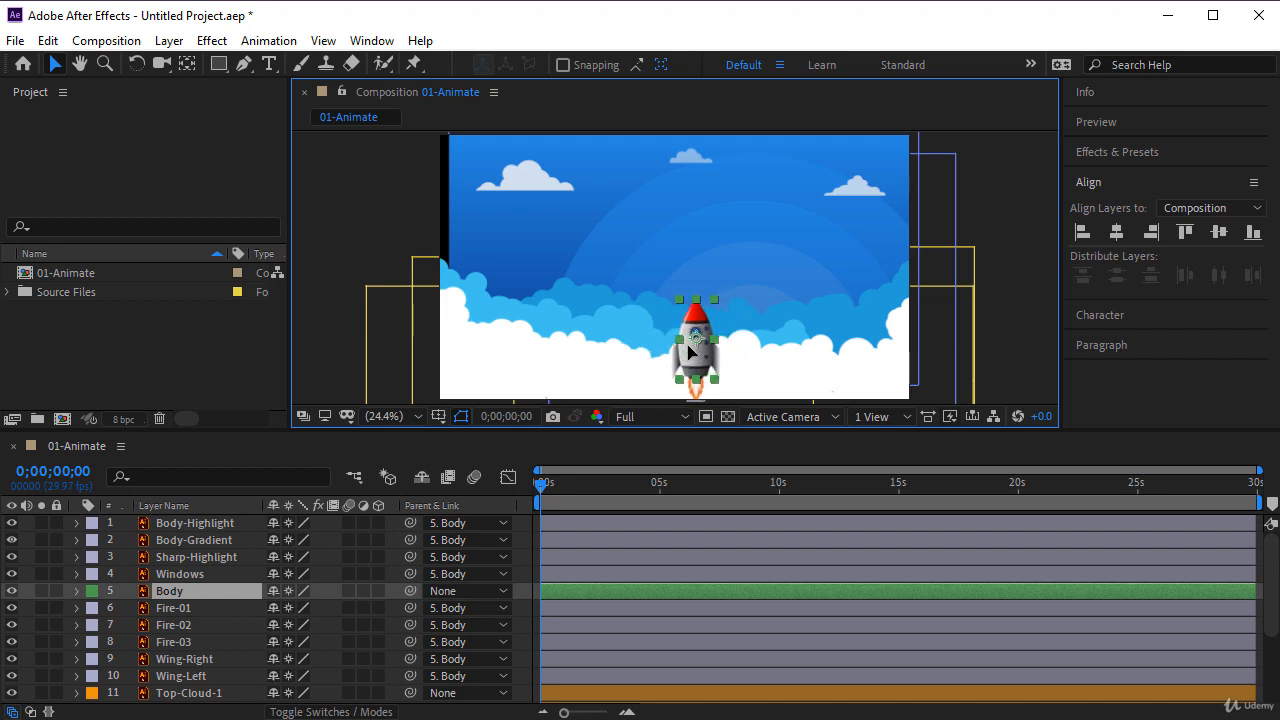
pyautogui.moveTo(1270, 589); pyautogui.dragTo(1057, 634)
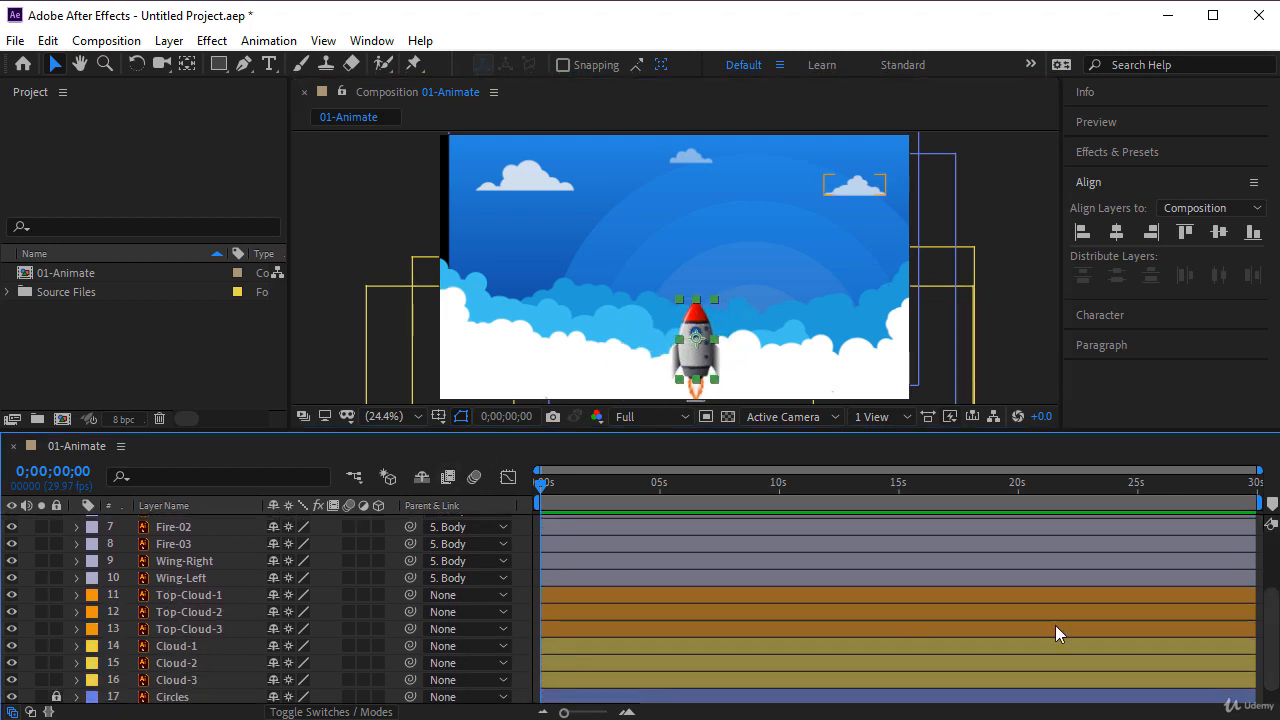
pyautogui.click(171, 648)
pyautogui.moveTo(172, 652); pyautogui.dragTo(186, 525)
# - Move the rocket by its Body layer up out of the white clouds into the sky near the centre, and clear the selection
pyautogui.click(190, 606)
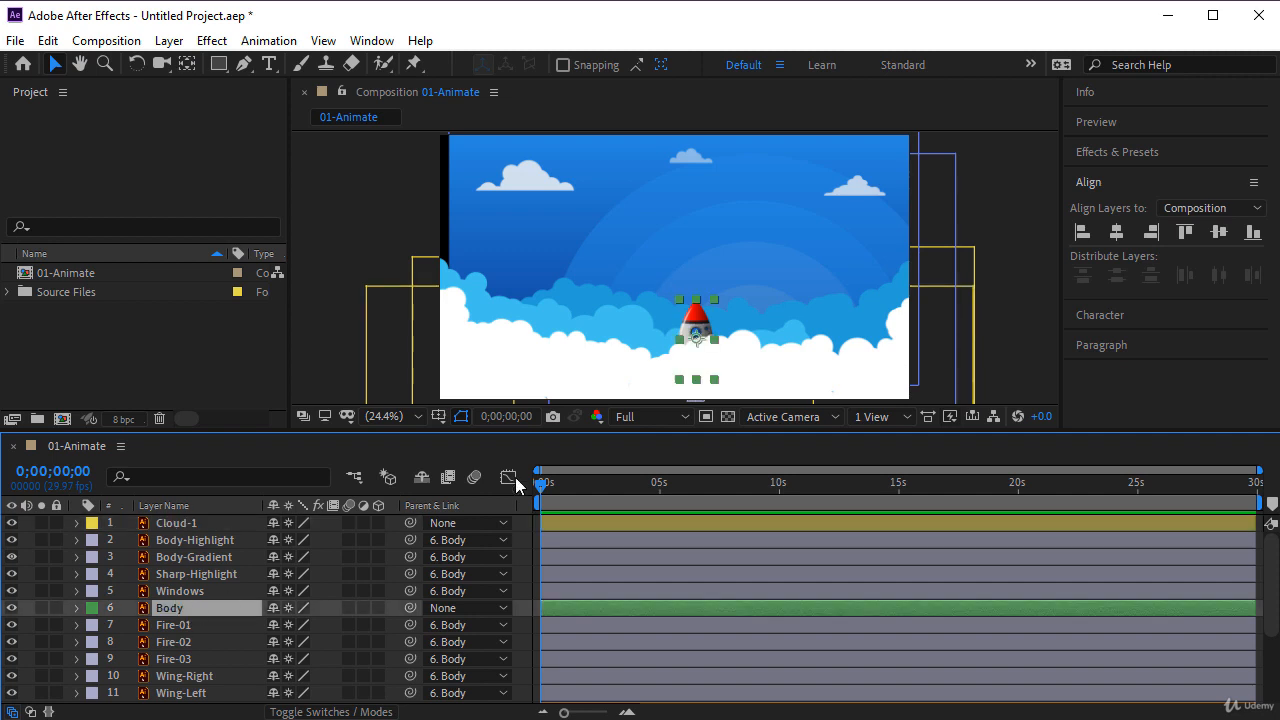
pyautogui.click(636, 322)
pyautogui.moveTo(636, 322); pyautogui.dragTo(668, 258)
pyautogui.click(522, 536)
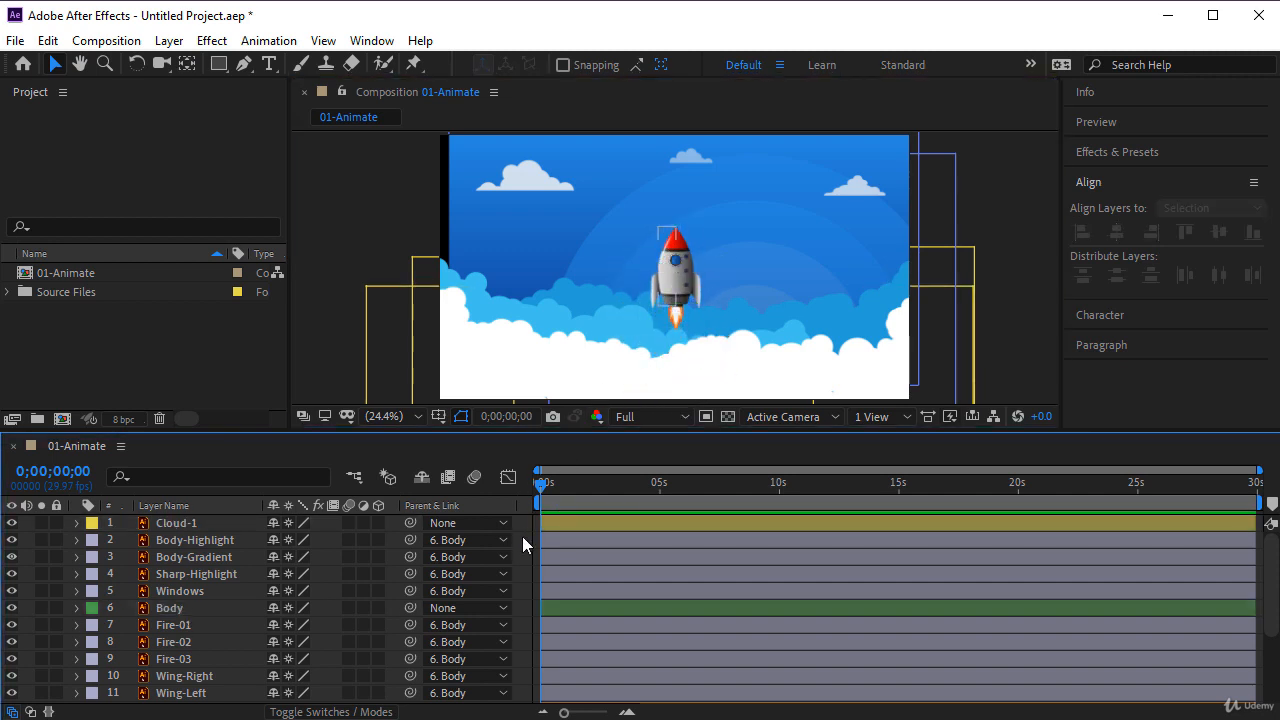
# - Enlarge the composition viewer by making the timeline shorter, and unlock and select the Sky layer
pyautogui.moveTo(287, 468); pyautogui.dragTo(291, 533)
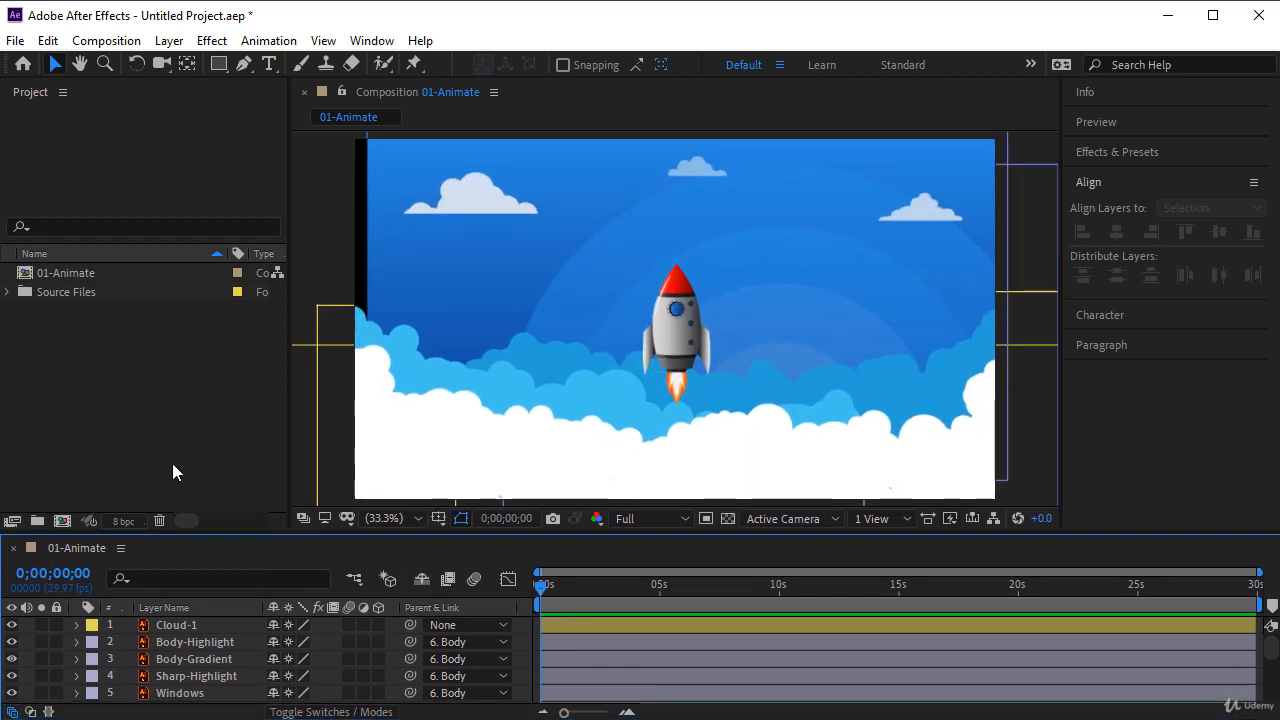
pyautogui.click(375, 266)
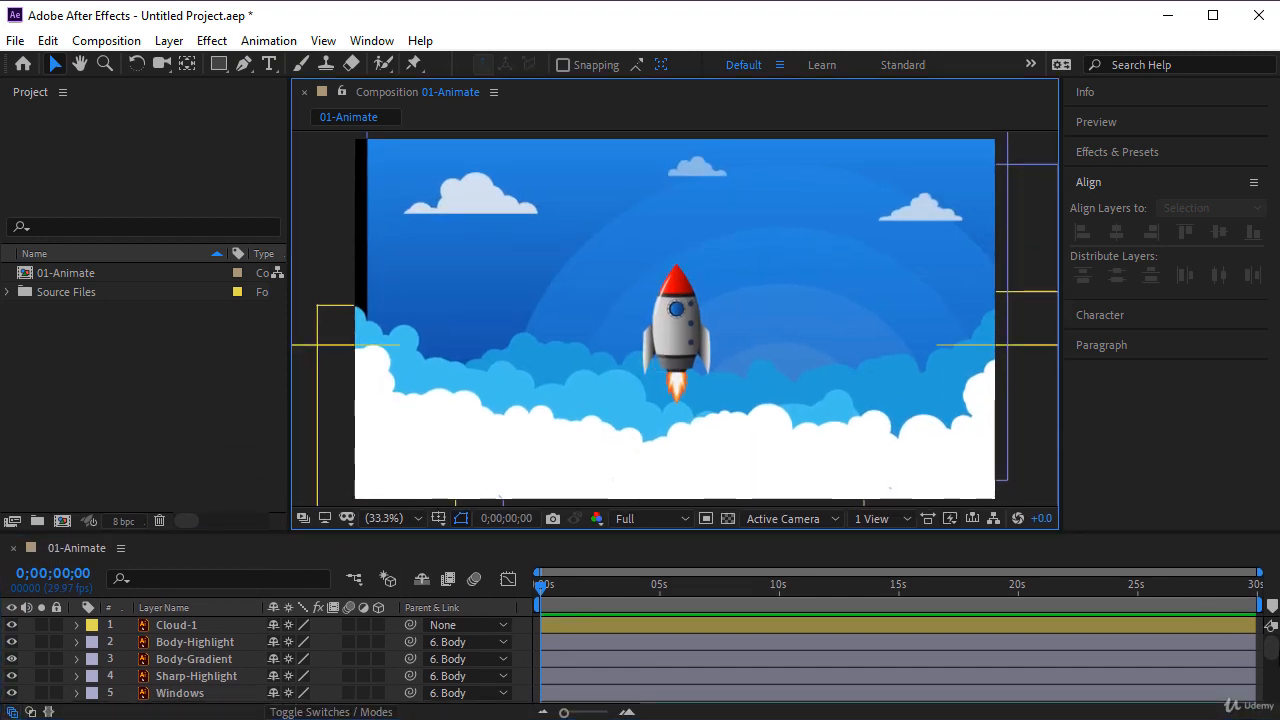
pyautogui.moveTo(1276, 656); pyautogui.dragTo(1272, 692)
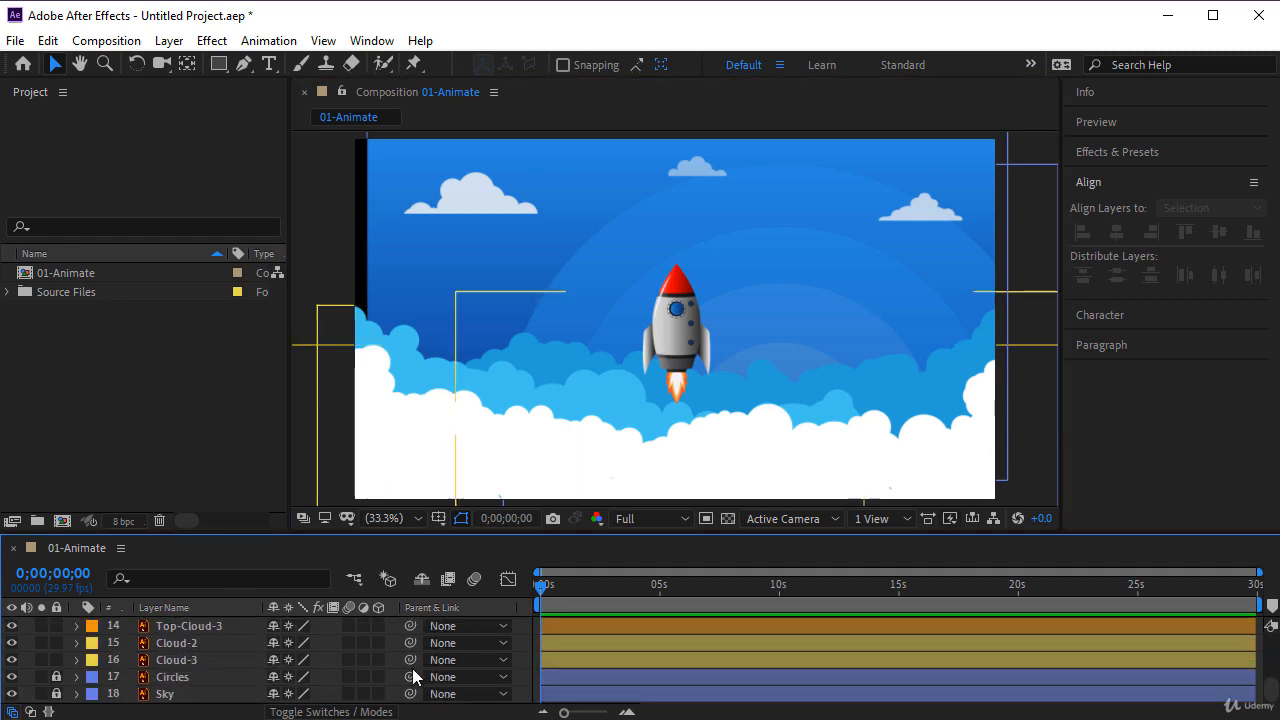
pyautogui.click(57, 694)
pyautogui.click(166, 695)
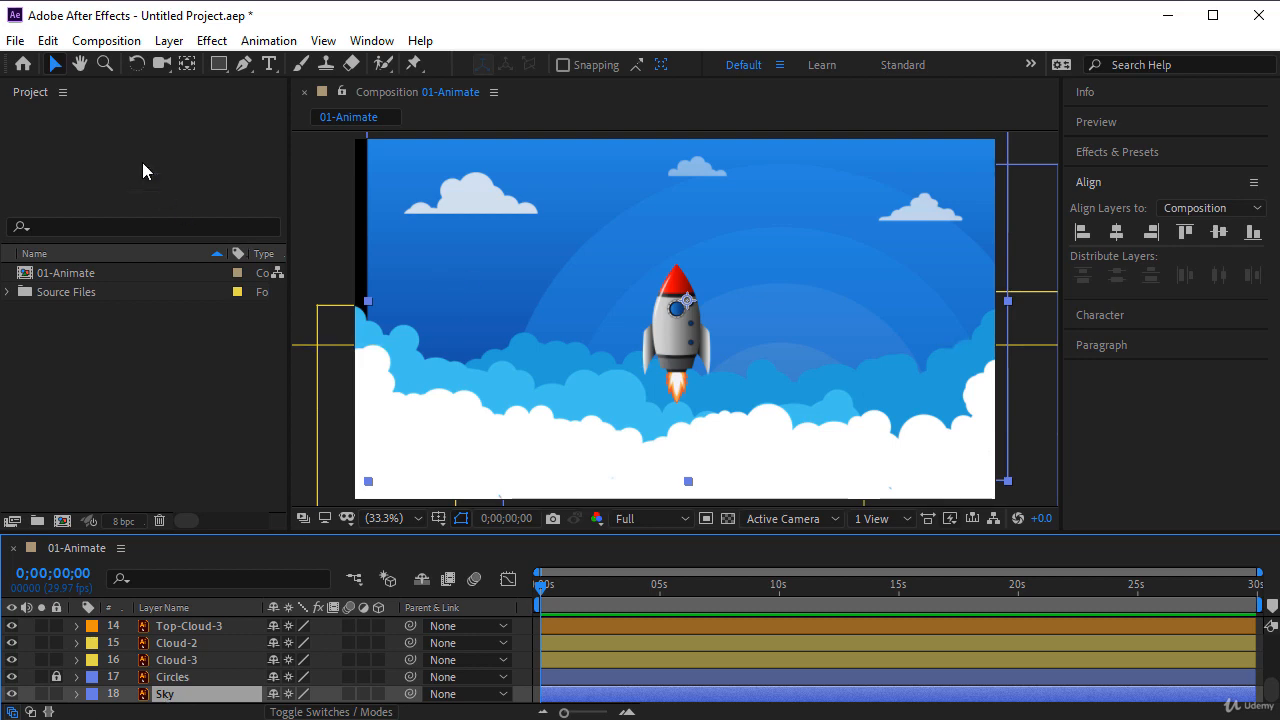
# - Fit the Sky layer to the composition size with Fit to Comp, and lock it again
pyautogui.click(166, 41)
pyautogui.moveTo(234, 276)
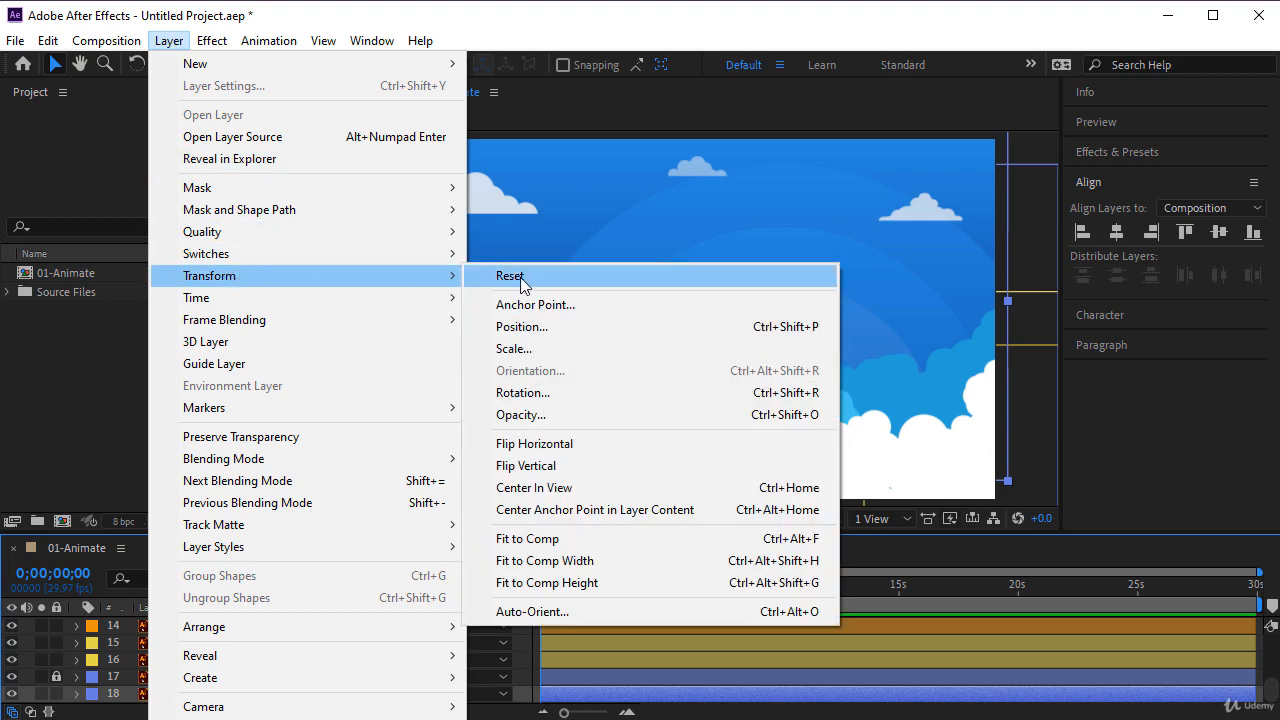
pyautogui.click(540, 540)
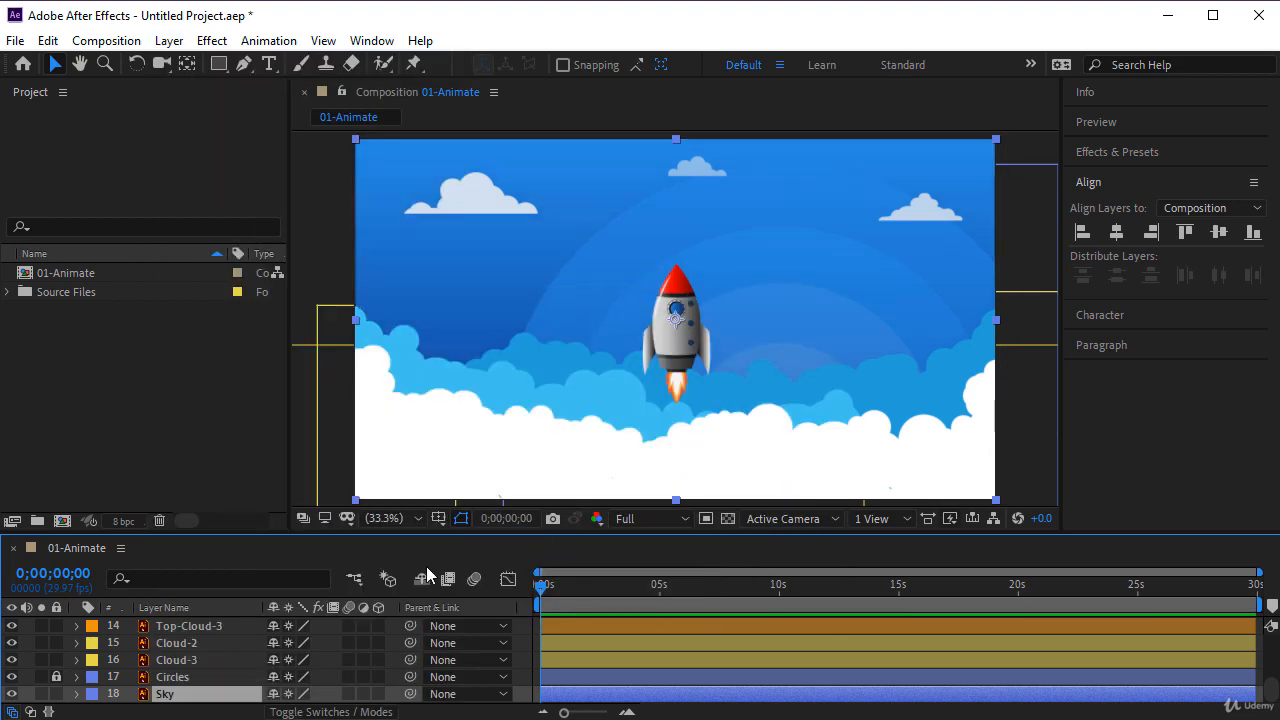
pyautogui.click(56, 694)
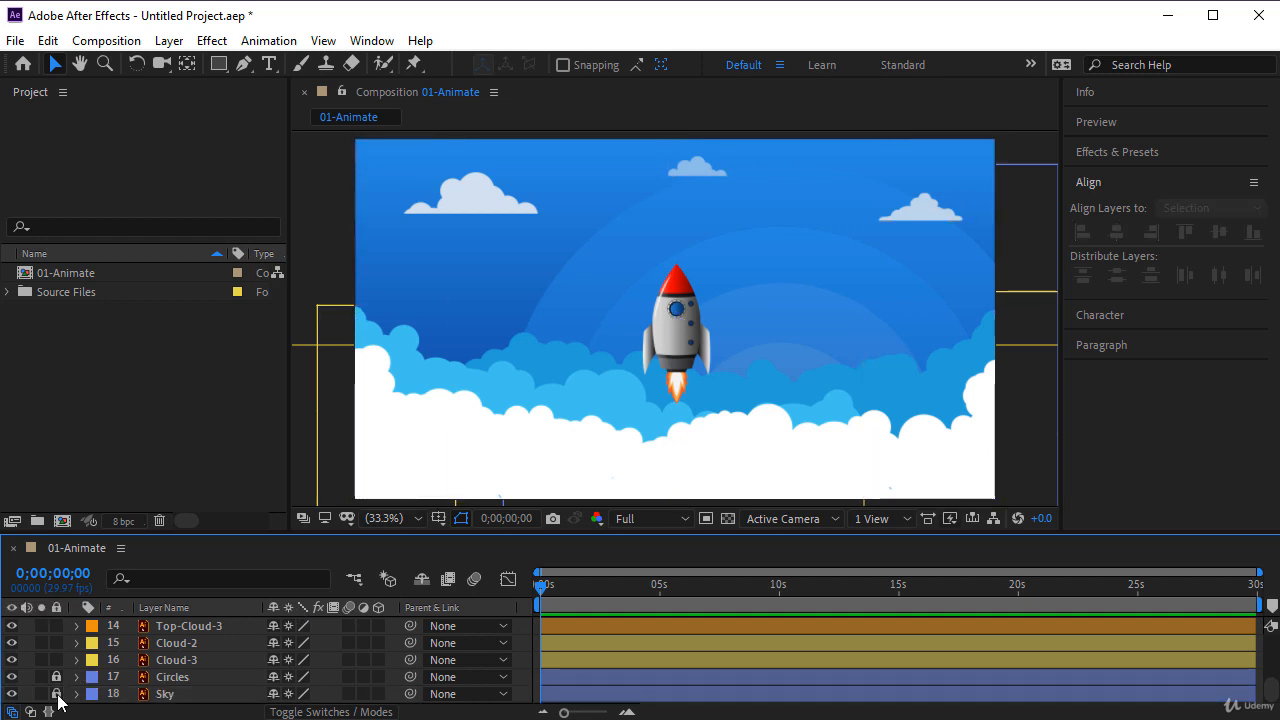
pyautogui.click(187, 385)
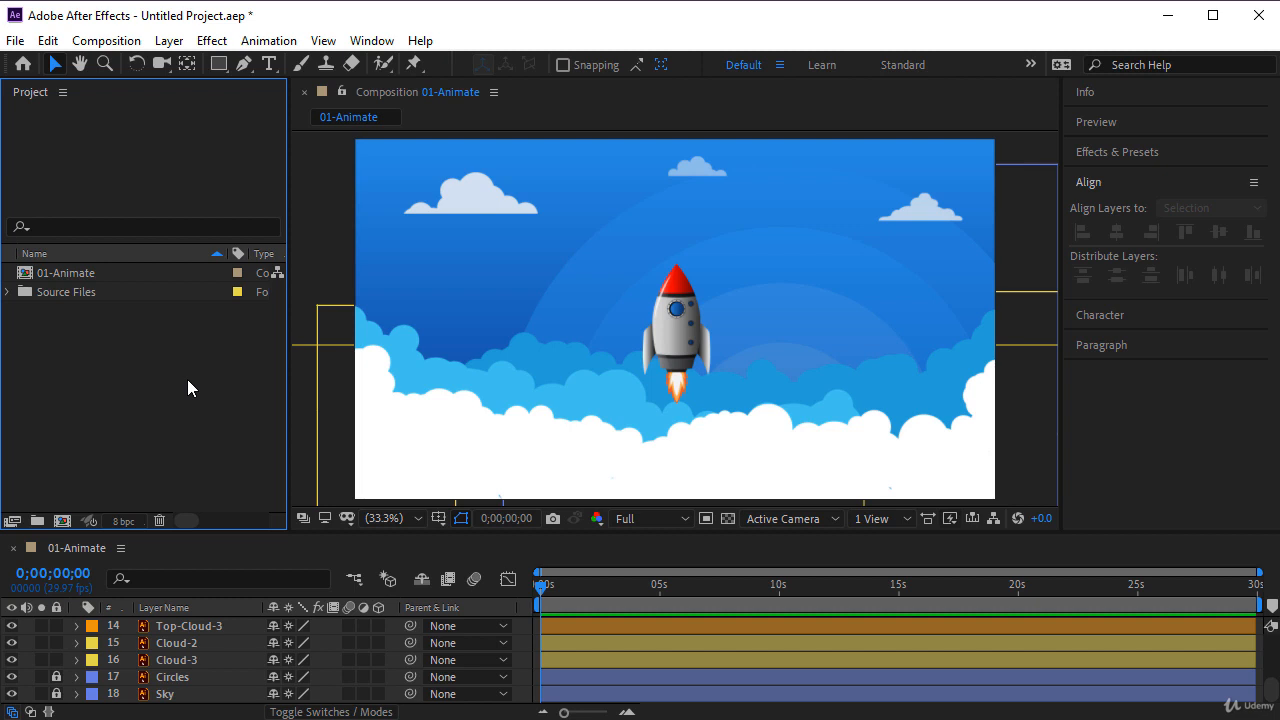